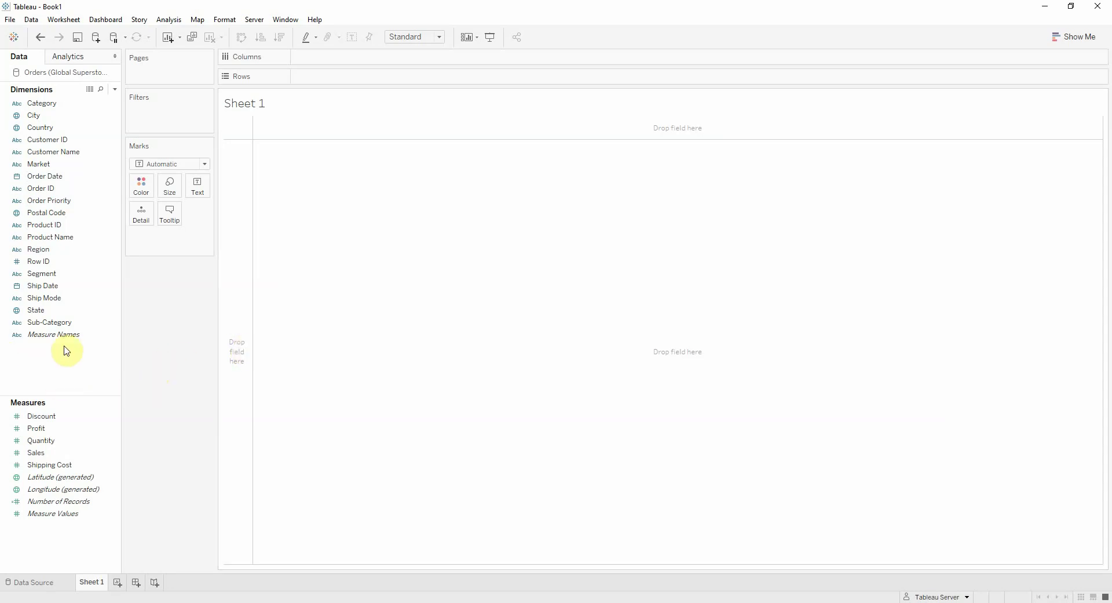
Plot Sales as horizontal bars per Sub-Category, sorted descending with Phones on top
left_click_drag(37, 322, 318, 77)
left_click_drag(36, 453, 330, 56)
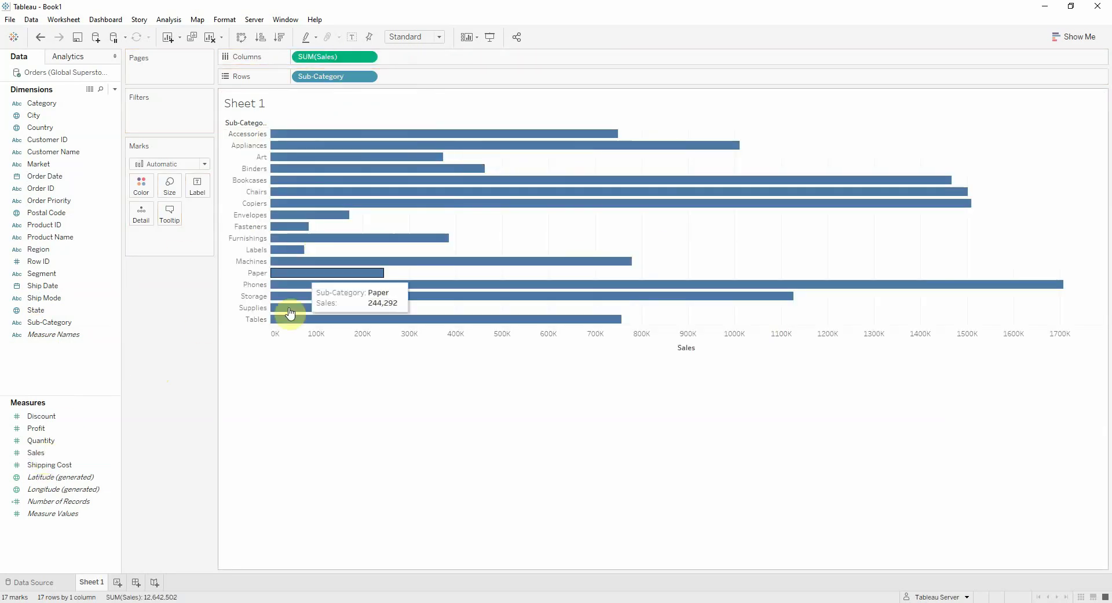
mouse_move(687, 346)
left_click(702, 347)
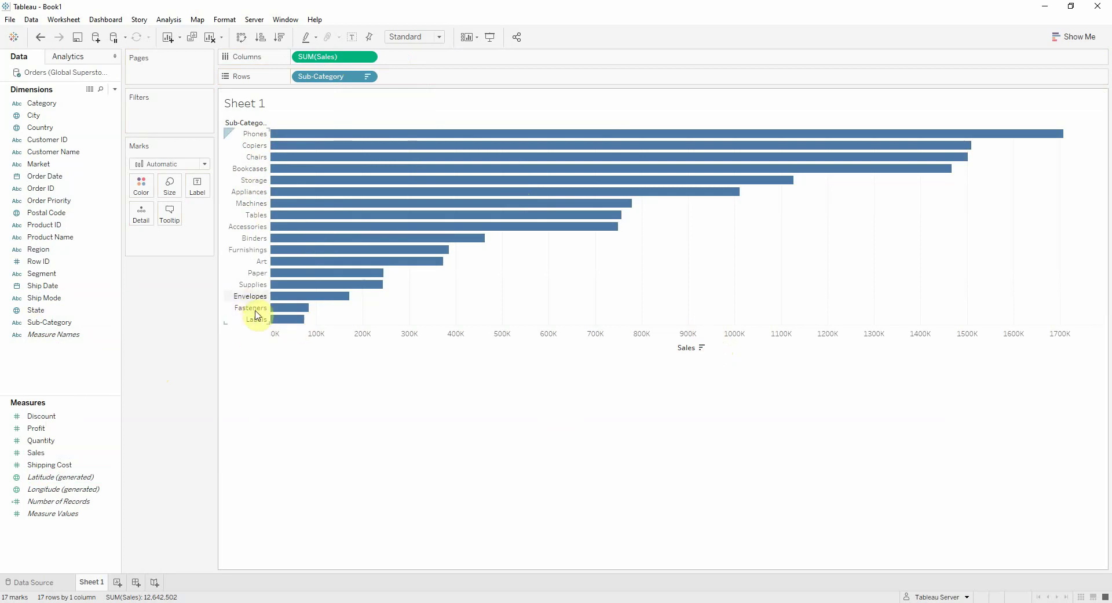
Set the view size to Entire View so the bars fill the sheet
left_click(409, 36)
left_click(413, 78)
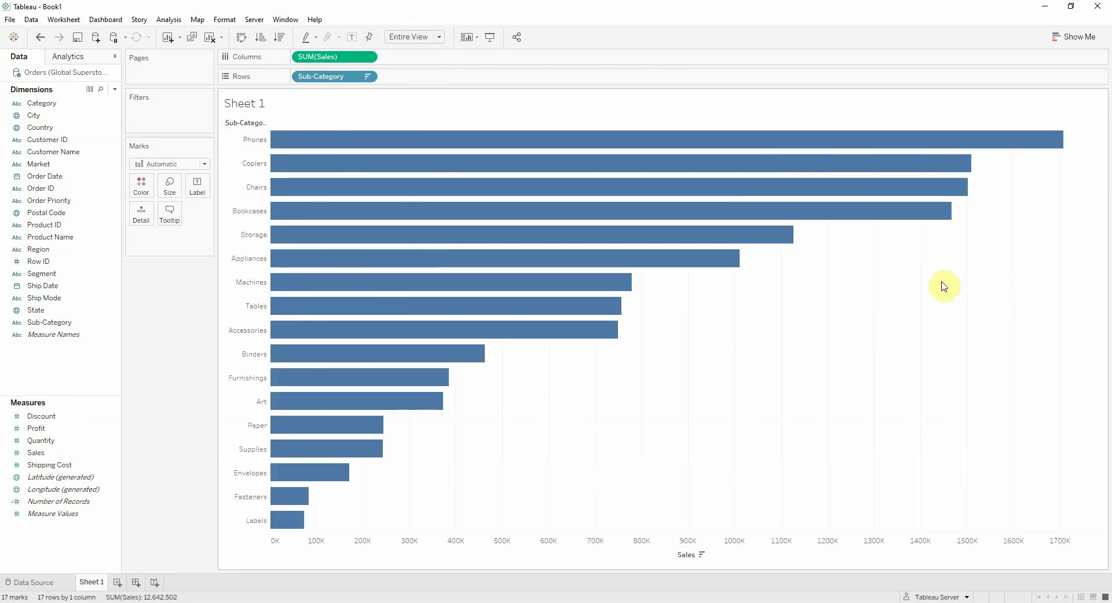
left_click(248, 284)
left_click(618, 404)
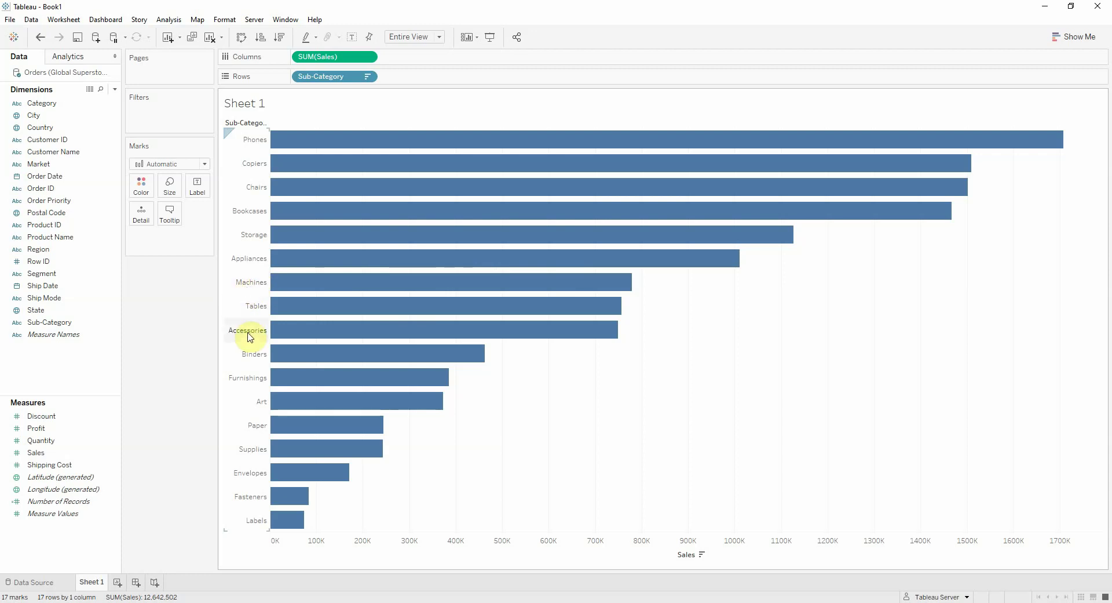
left_click(745, 377)
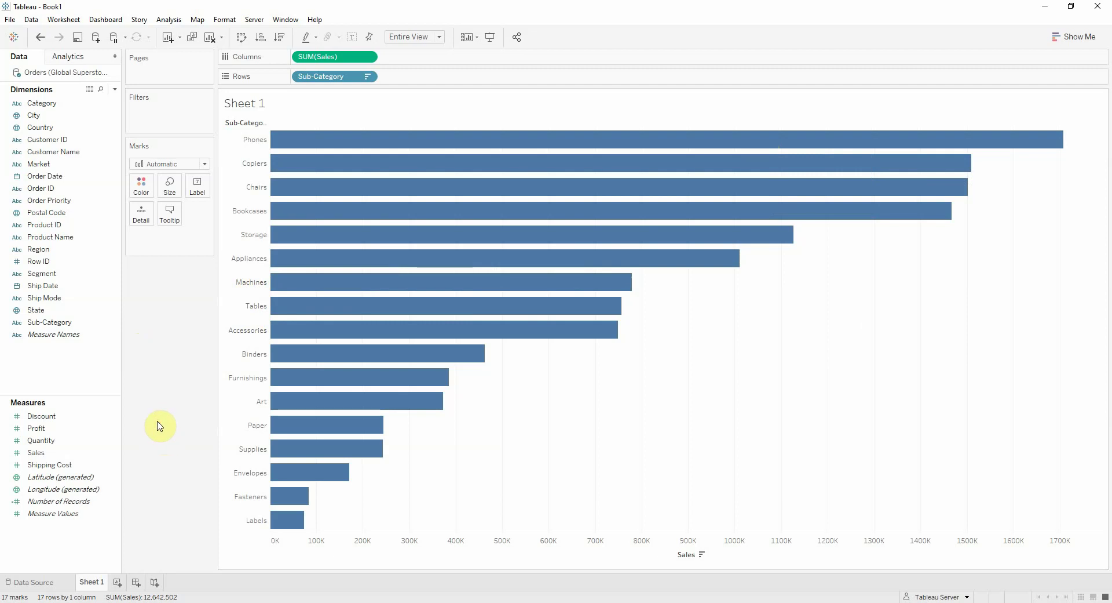
Create a float parameter named 'Sales Parameter' with current value 500000
right_click(56, 365)
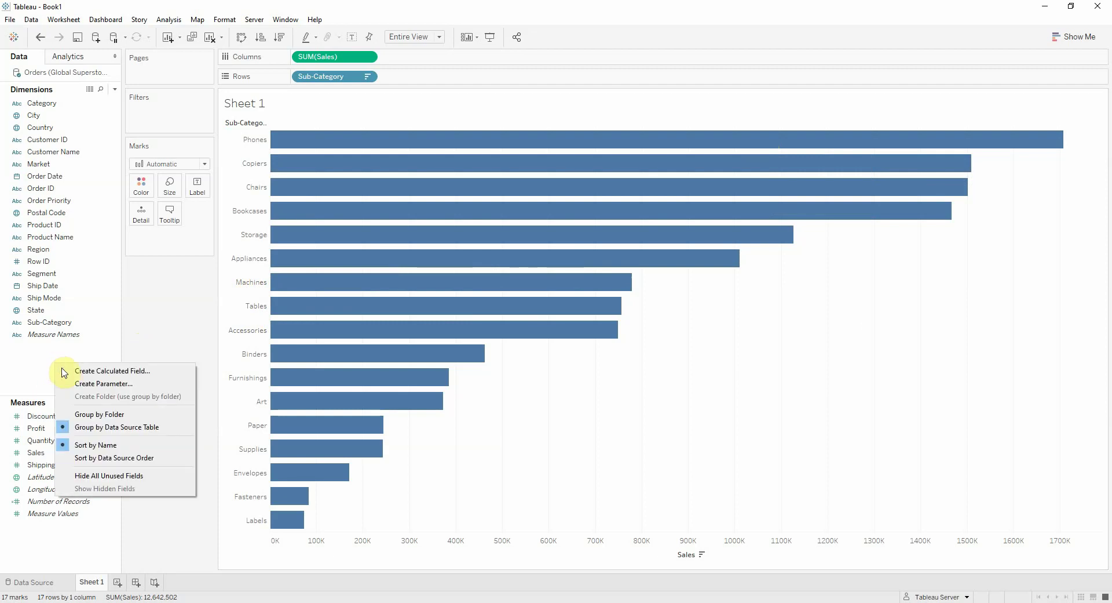
left_click(90, 384)
type("Sales Pa")
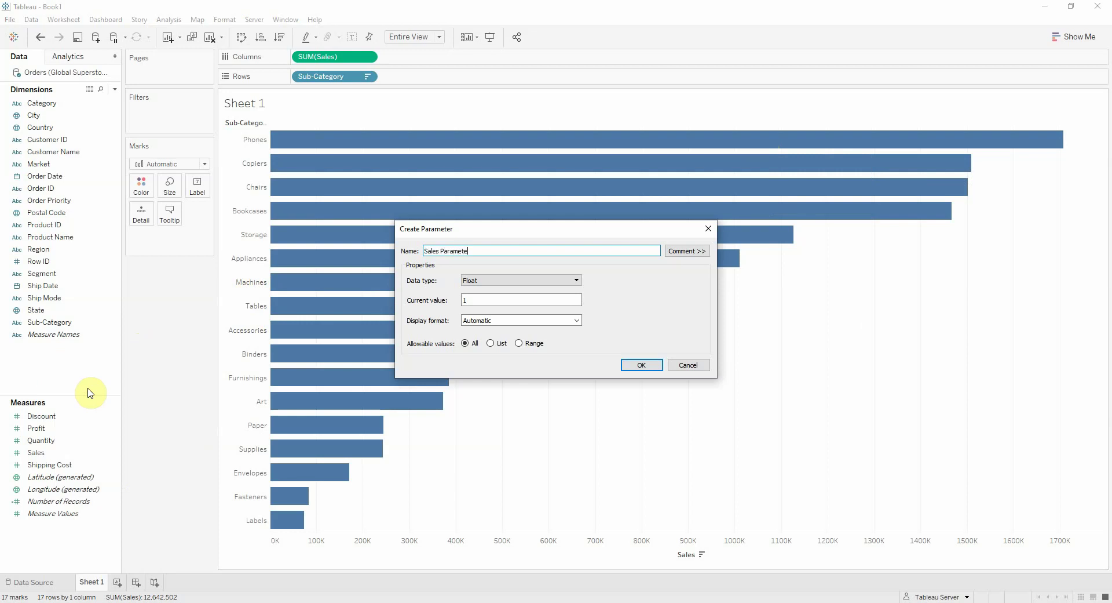
type("rameter")
double_click(475, 302)
type("500000")
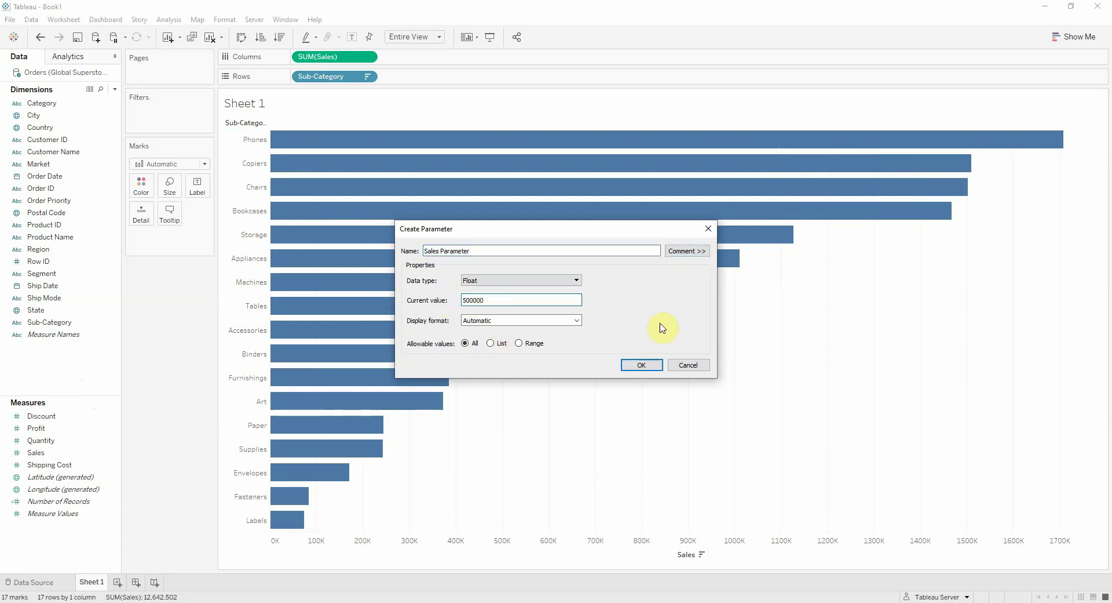
left_click(641, 365)
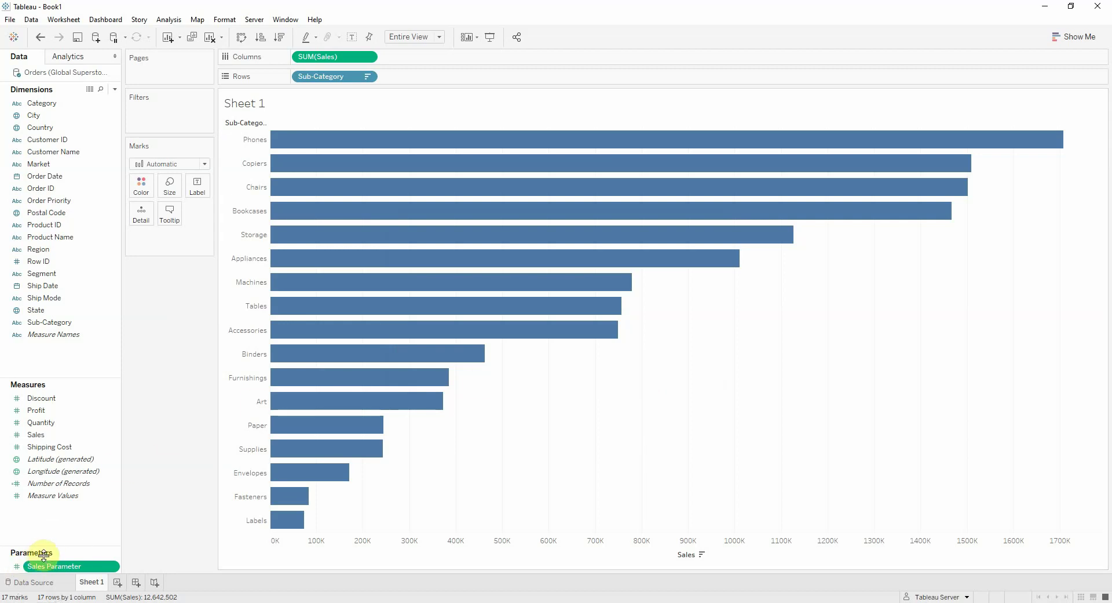
Create the calculated field 'Sales Difference' as SUM([Sales])-[Sales Parameter]
right_click(60, 348)
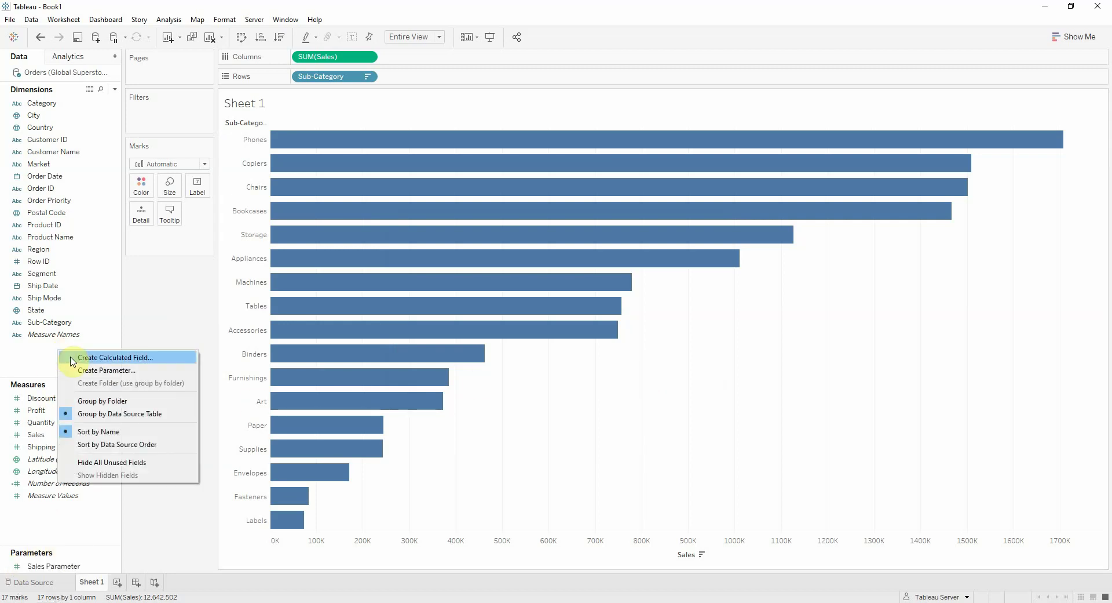
left_click(69, 356)
type("Sales Difference")
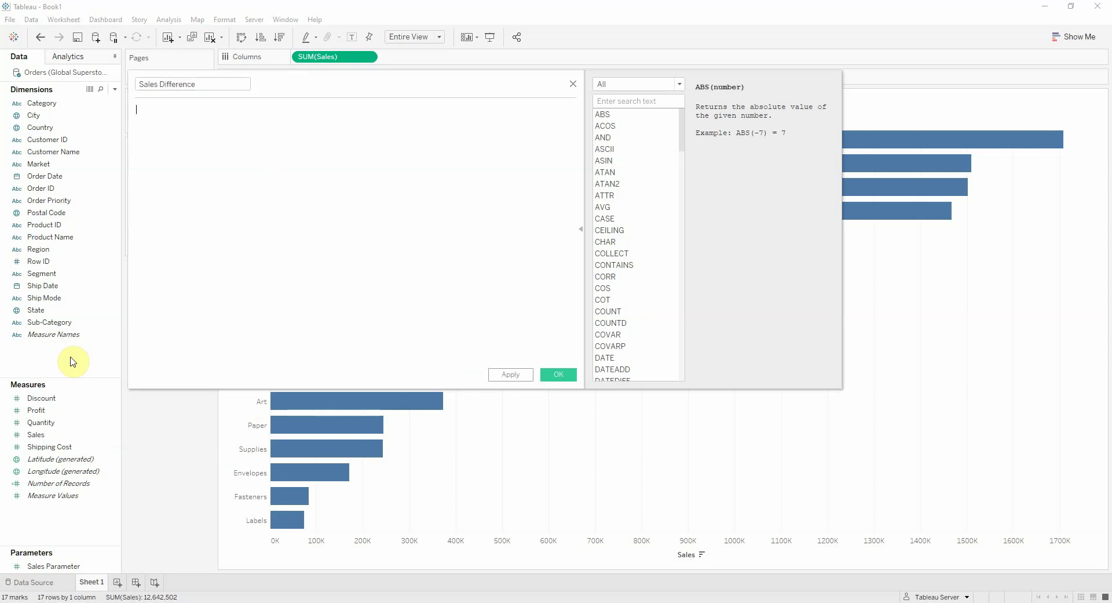
type("S")
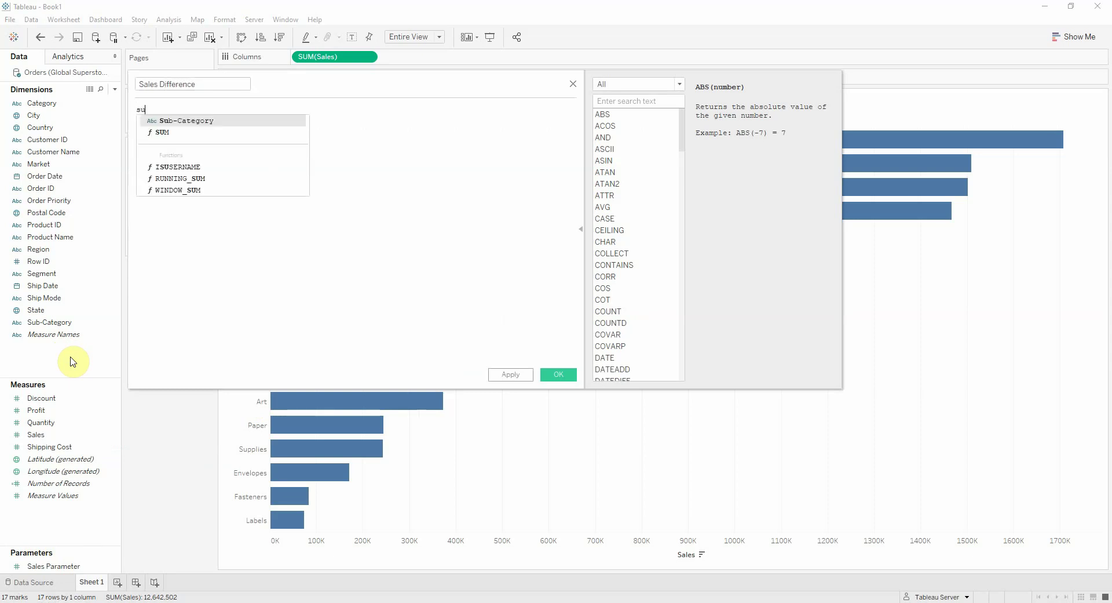
type("UM([Sales])")
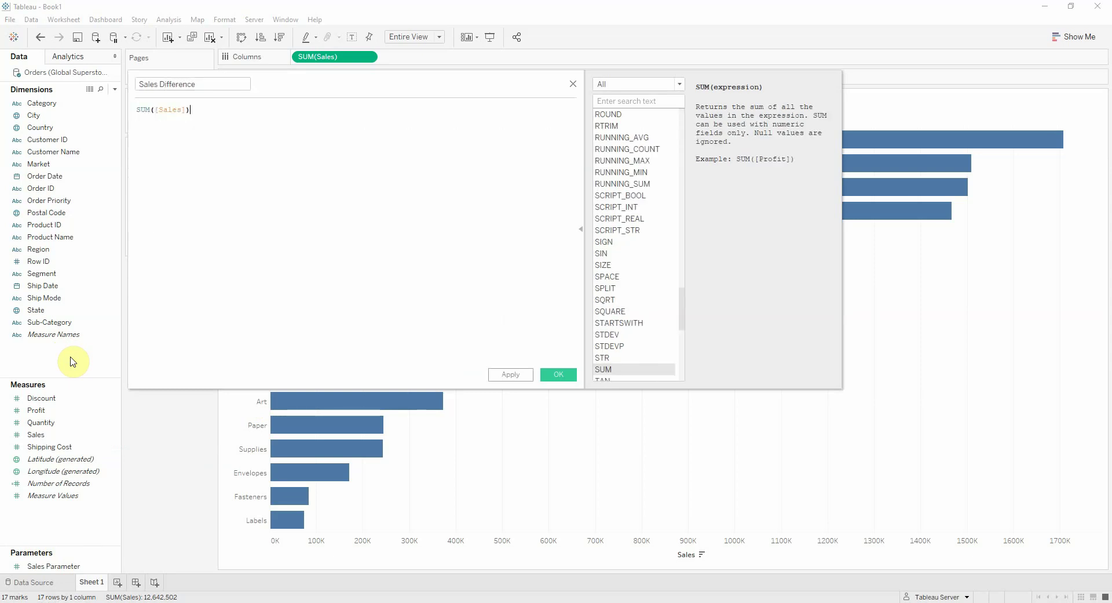
type("-sal")
key("Down")
key("Return")
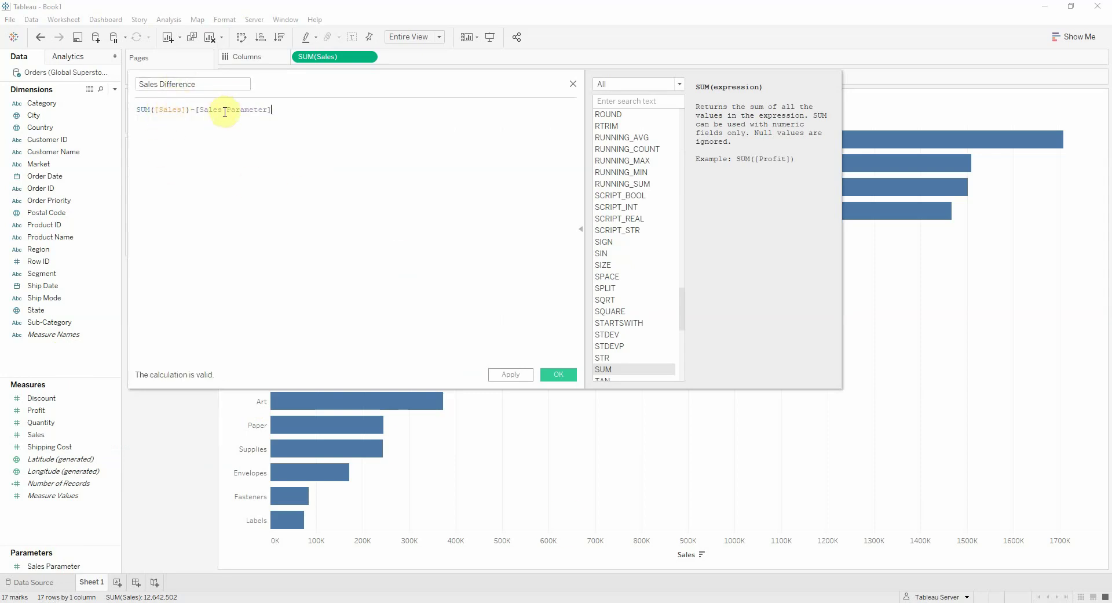
left_click(558, 374)
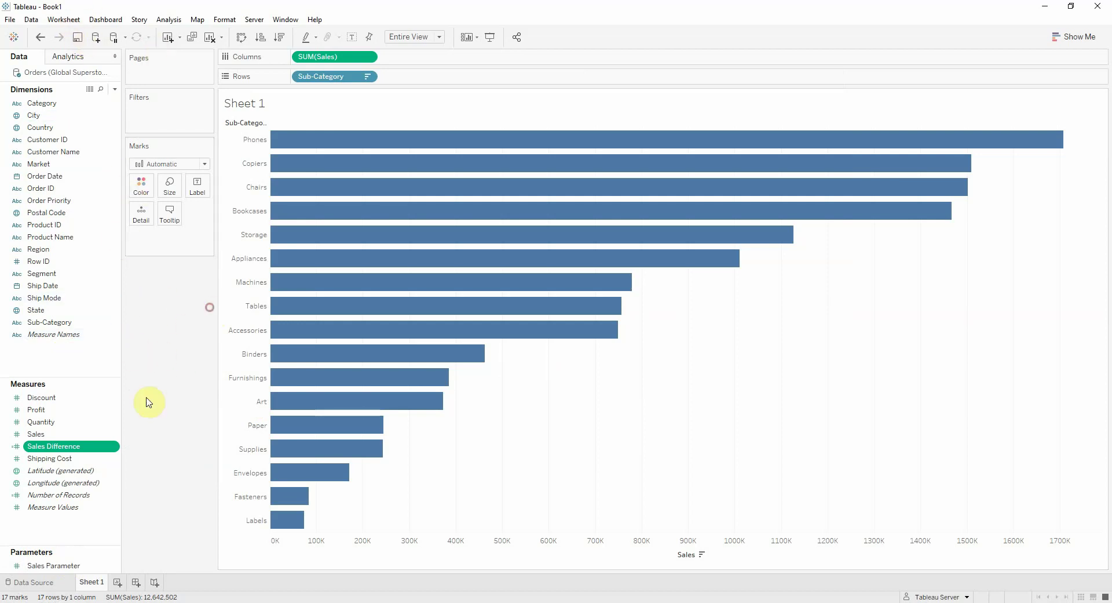
Add Sales Parameter to Columns as a dual axis with Sales
left_click_drag(39, 573, 429, 61)
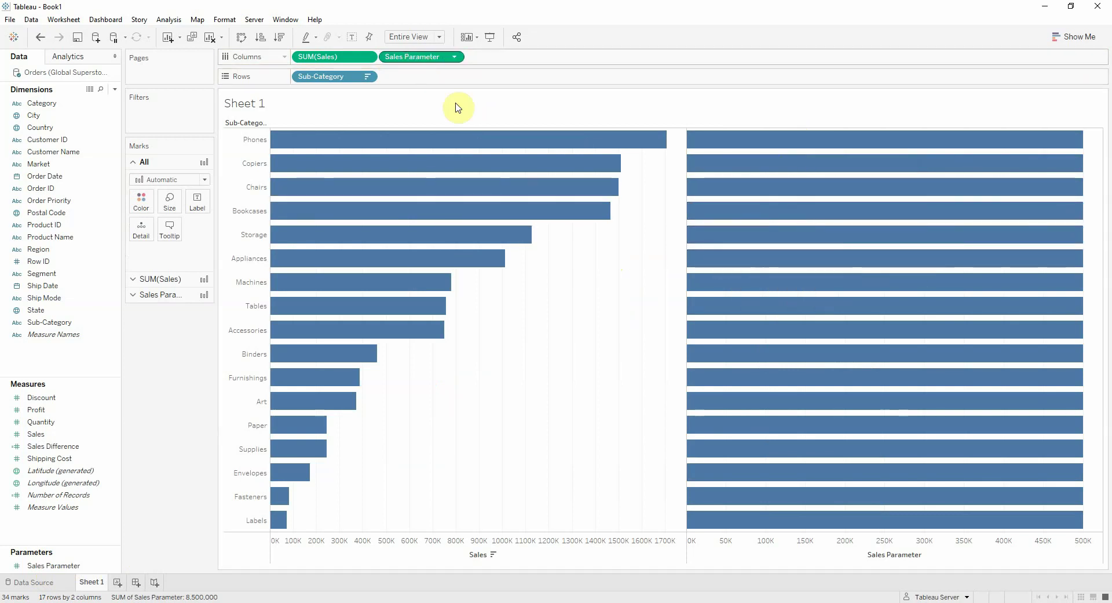
right_click(745, 552)
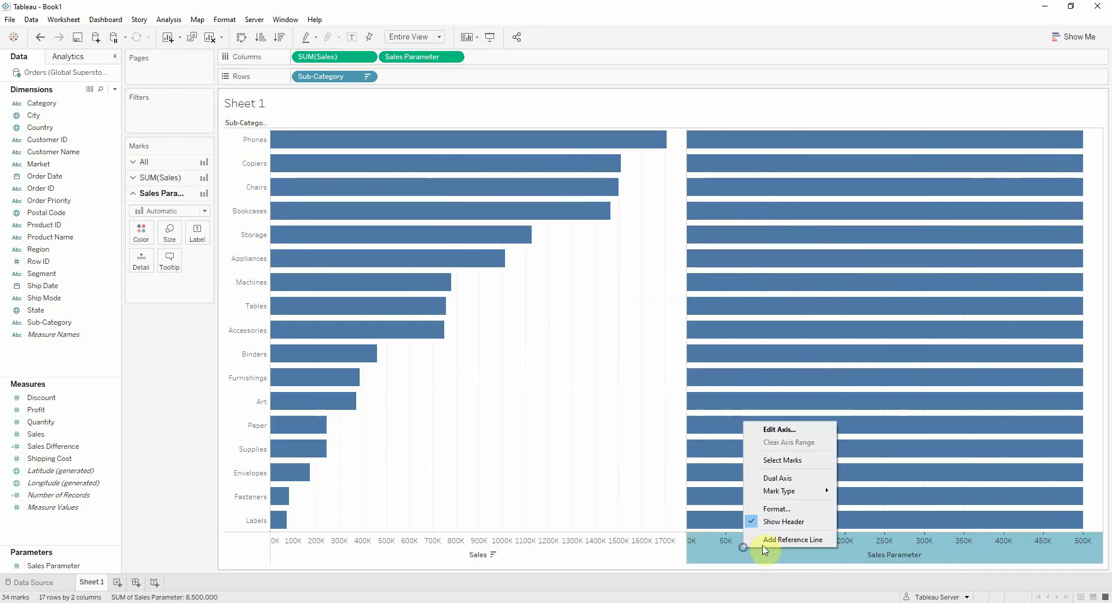
left_click(789, 478)
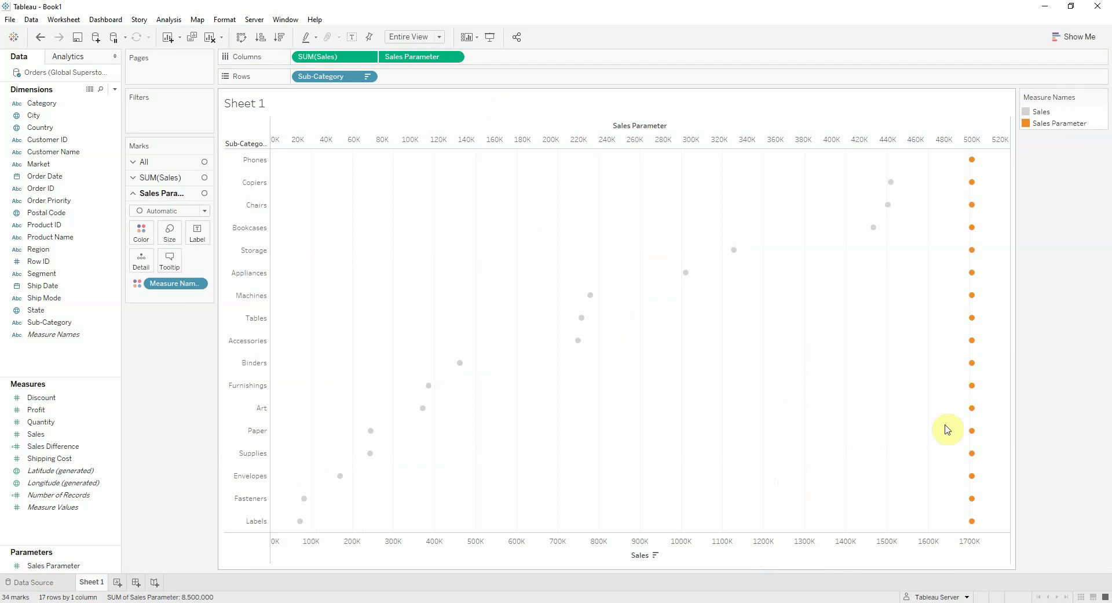
Synchronize the top Sales Parameter axis with the Sales axis
left_click(527, 126)
right_click(527, 126)
left_click(559, 177)
left_click(543, 216)
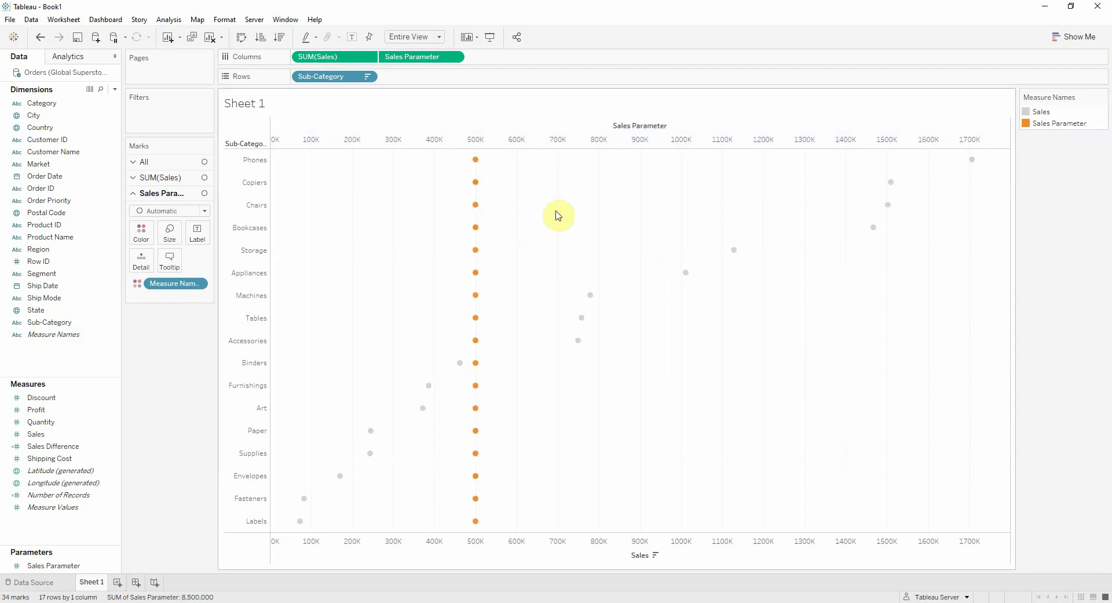
Set SUM(Sales) marks to Bar and Sales Parameter marks to Gantt Bar
left_click(165, 178)
left_click(168, 194)
left_click(154, 219)
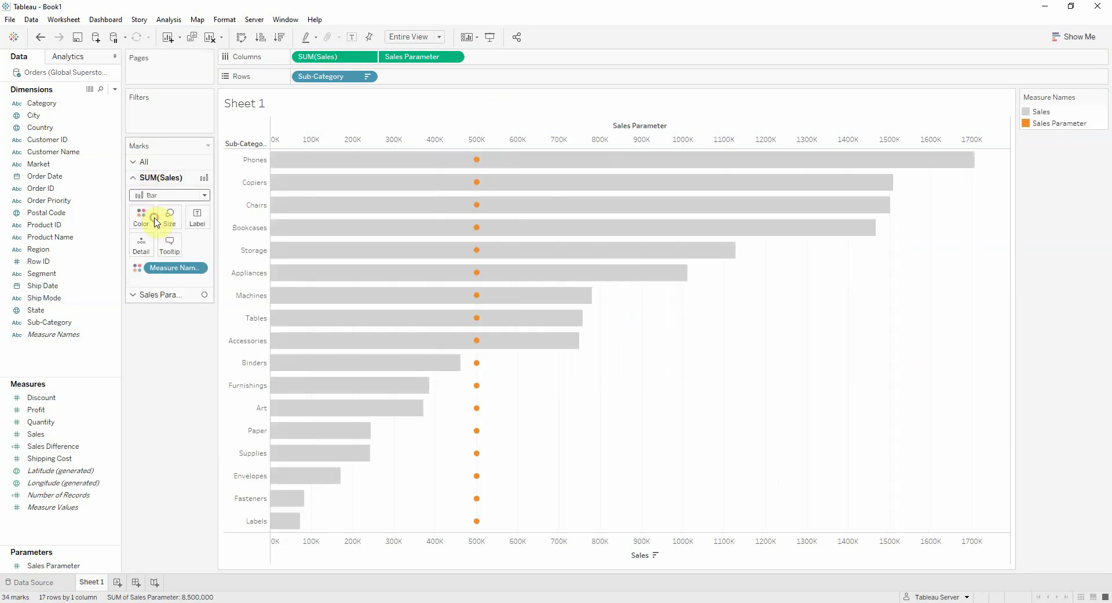
left_click(169, 294)
left_click(167, 211)
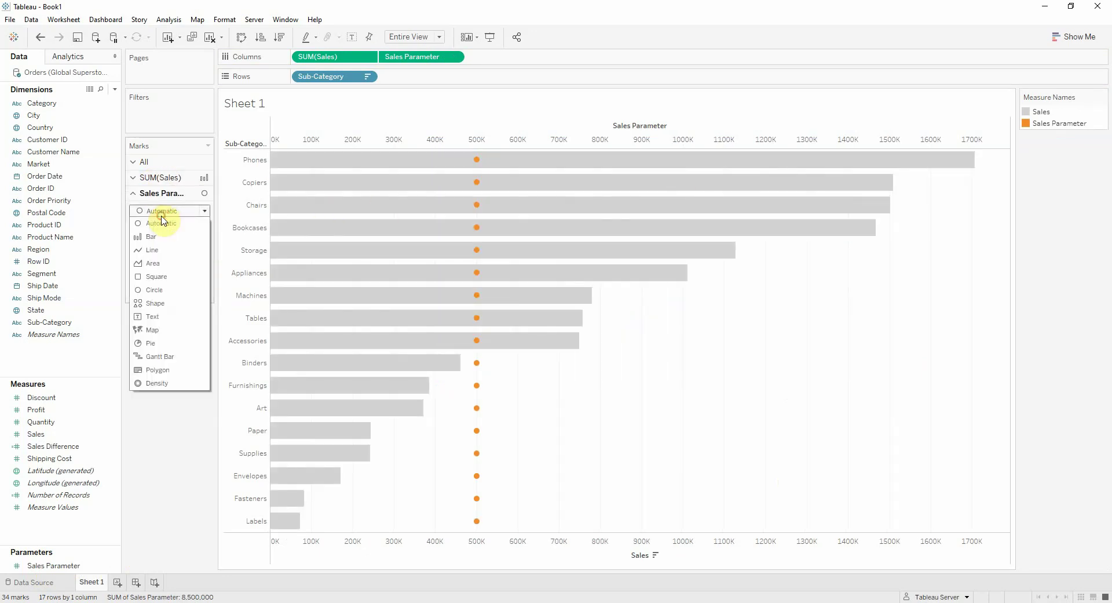
left_click(176, 359)
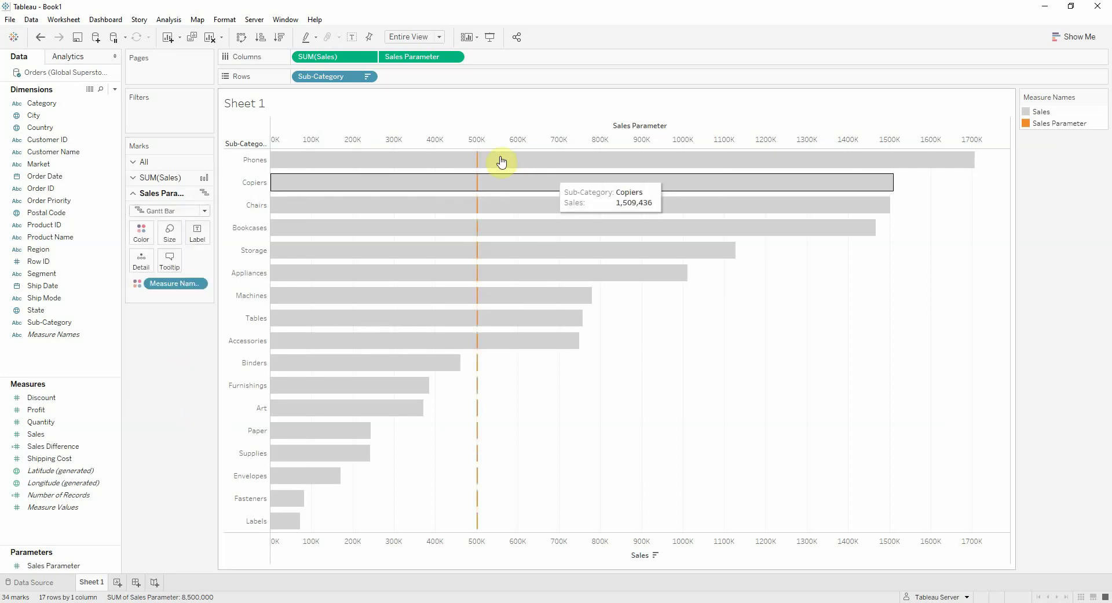
mouse_move(573, 227)
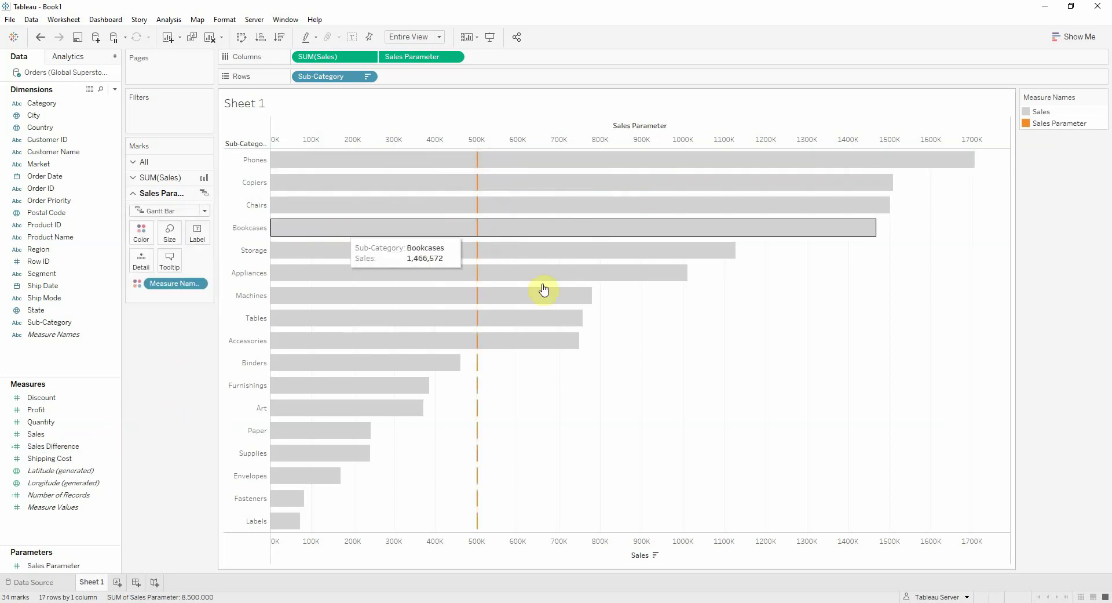
Size the orange Gantt bars by Sales Difference
left_click(81, 446)
left_click_drag(41, 453, 167, 246)
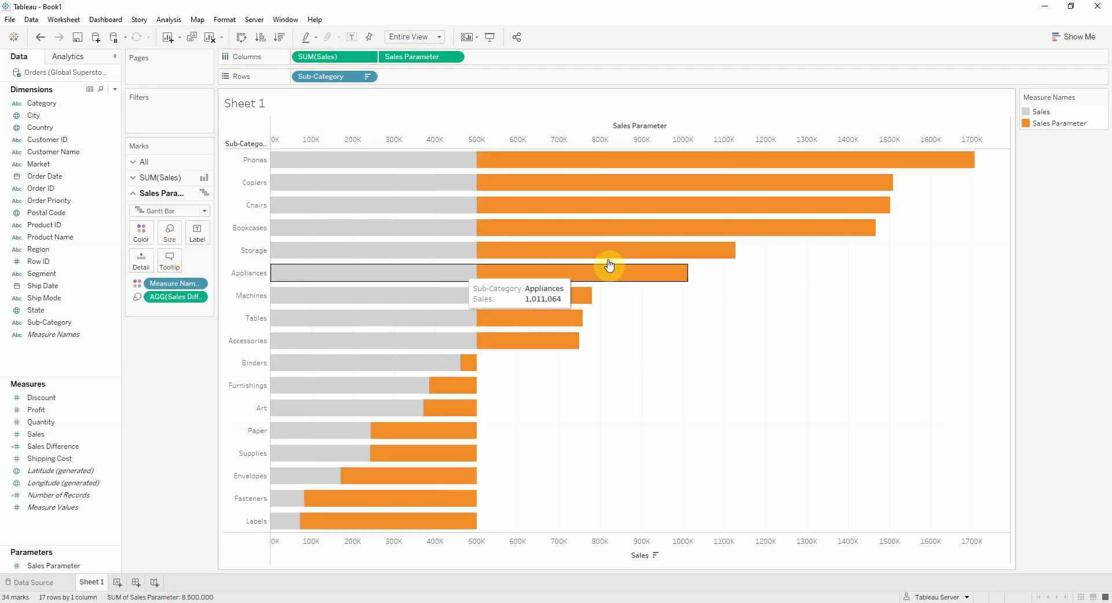
mouse_move(469, 363)
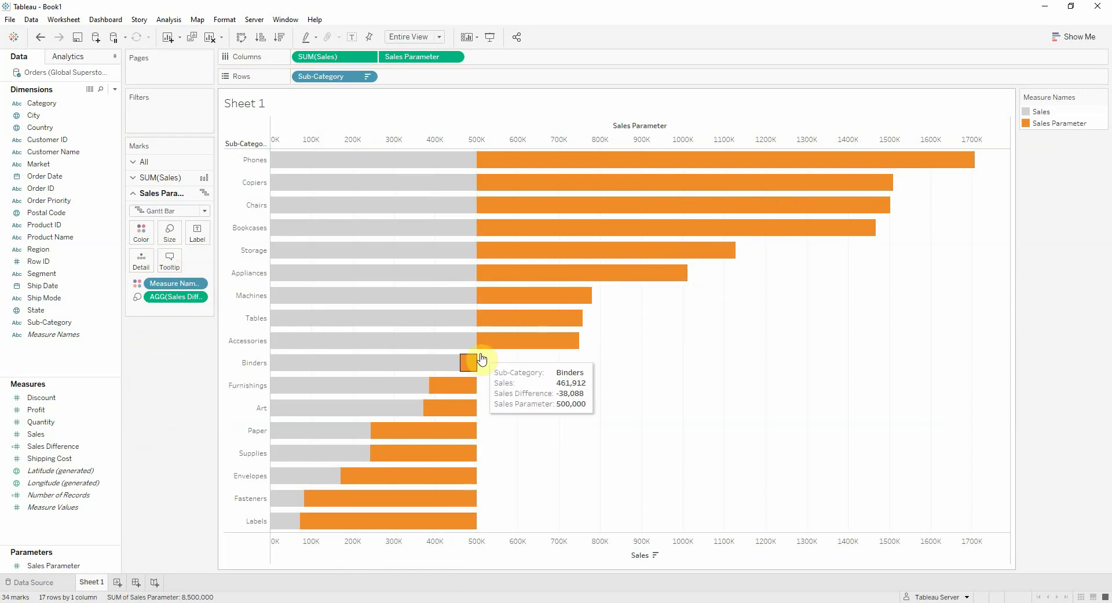
left_click(575, 427)
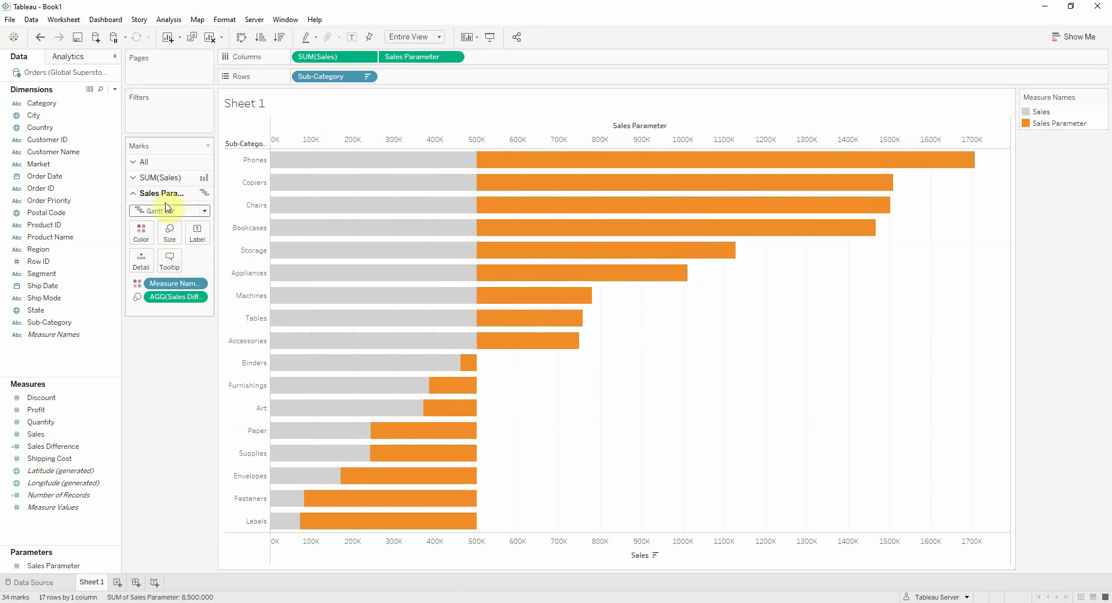
Color the Sales bars a darker gray from the Seattle Grays palette
left_click(160, 180)
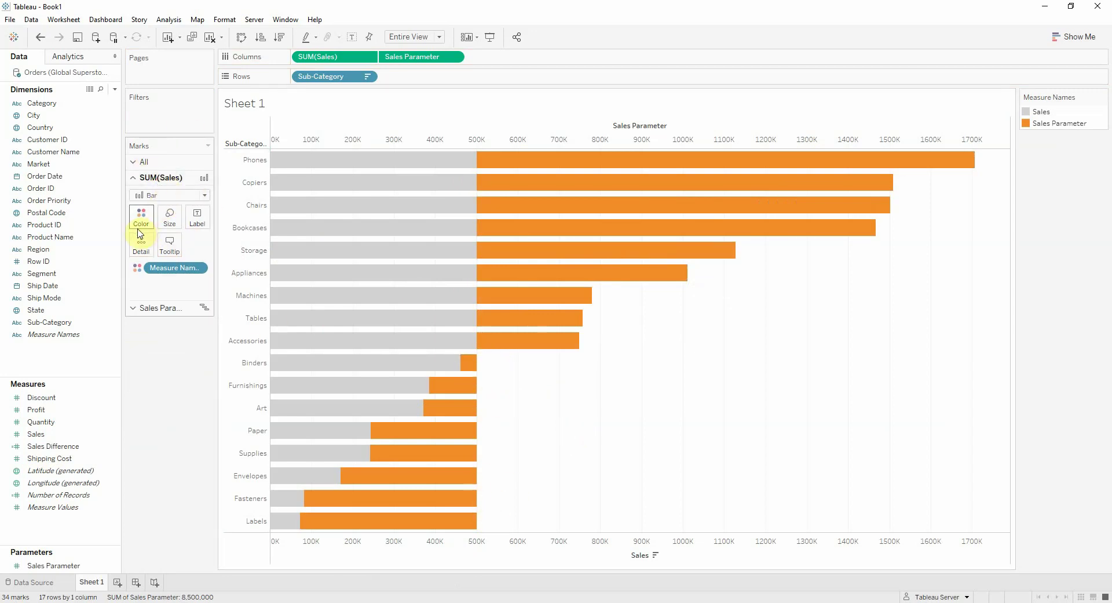
left_click(141, 220)
left_click(182, 254)
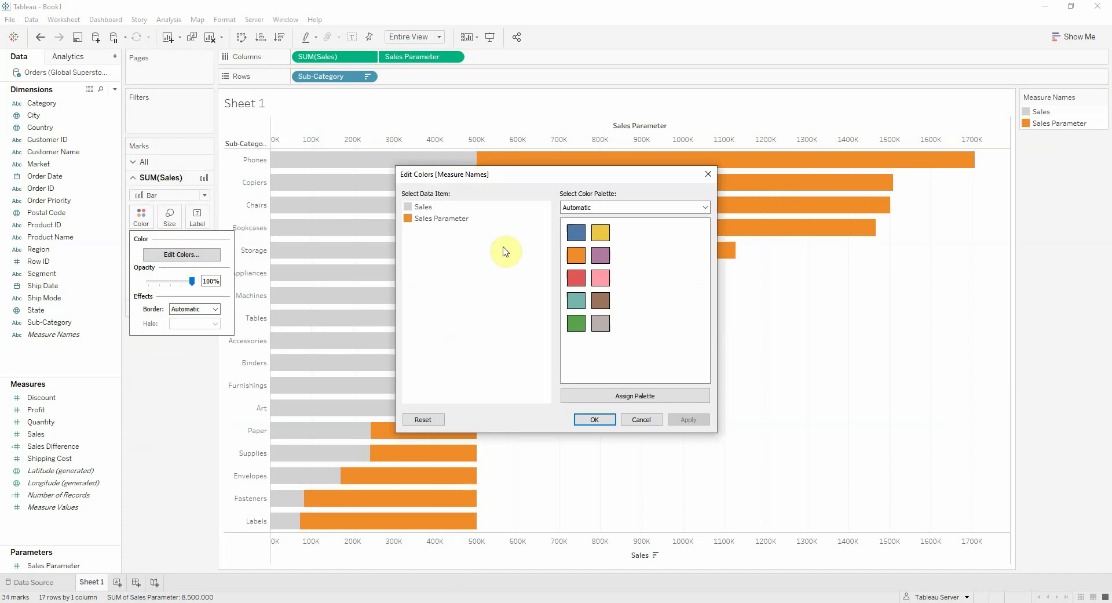
left_click(571, 207)
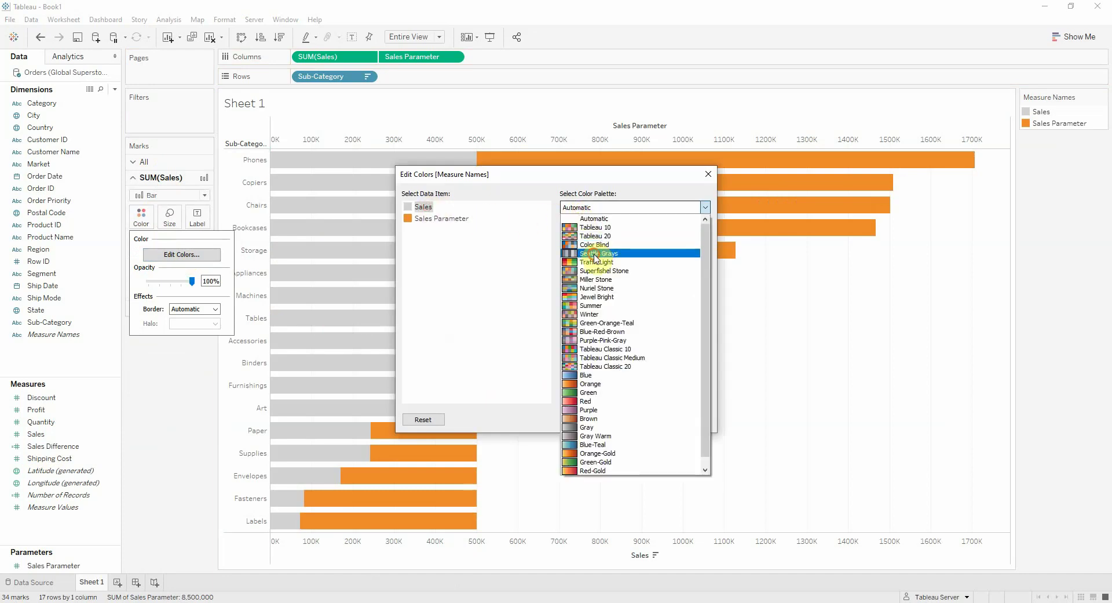
left_click(597, 261)
left_click(575, 258)
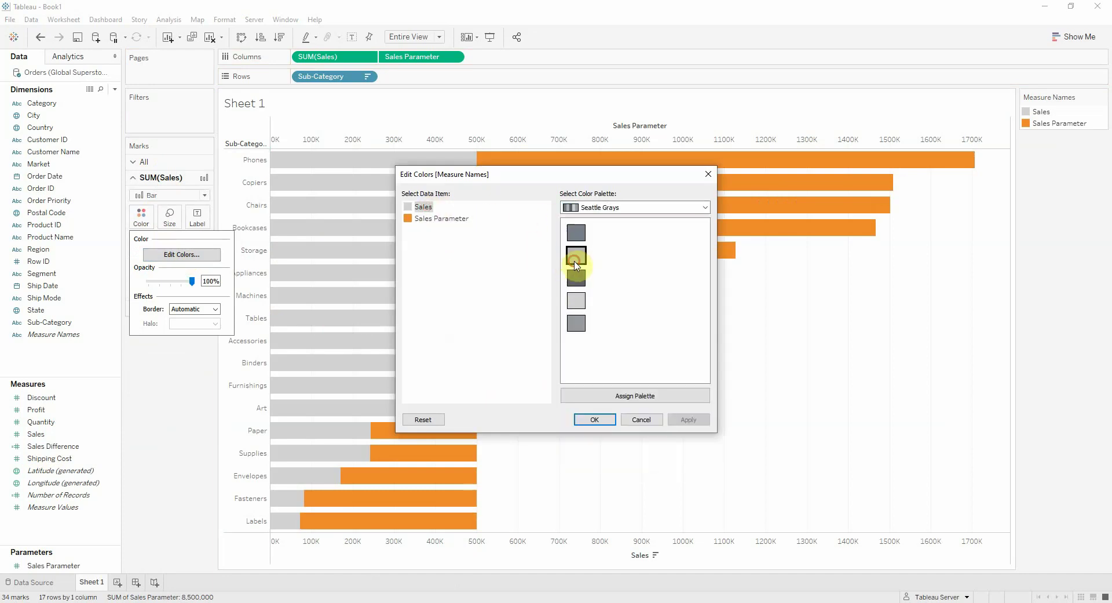
left_click(594, 419)
mouse_move(373, 228)
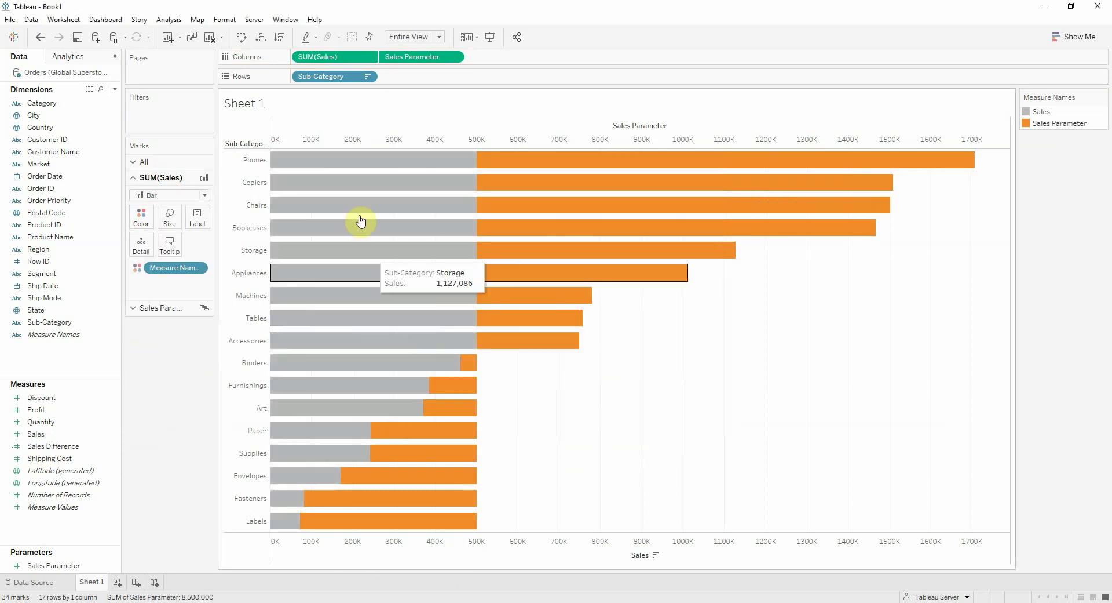
Color and label the Sales Parameter Gantt bars by Sales Difference
left_click(150, 308)
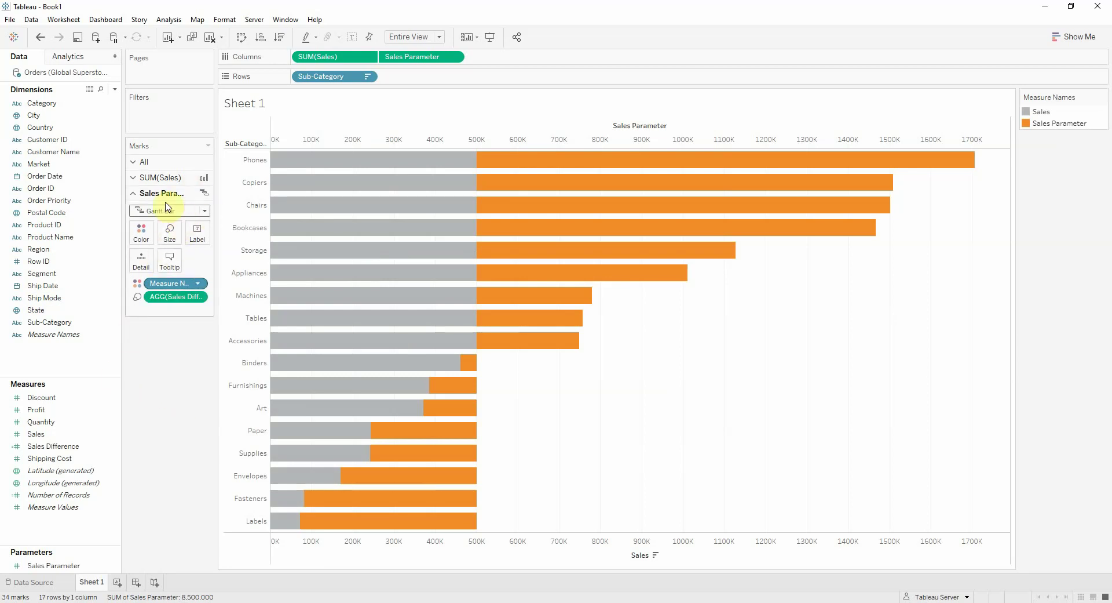
left_click_drag(58, 446, 141, 239)
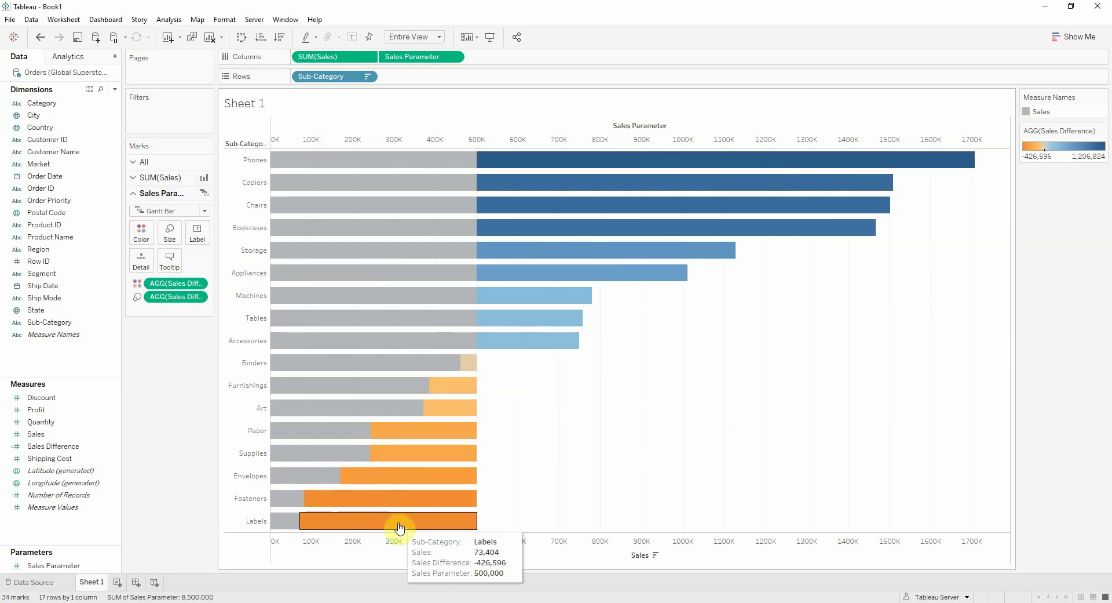
left_click_drag(58, 446, 197, 234)
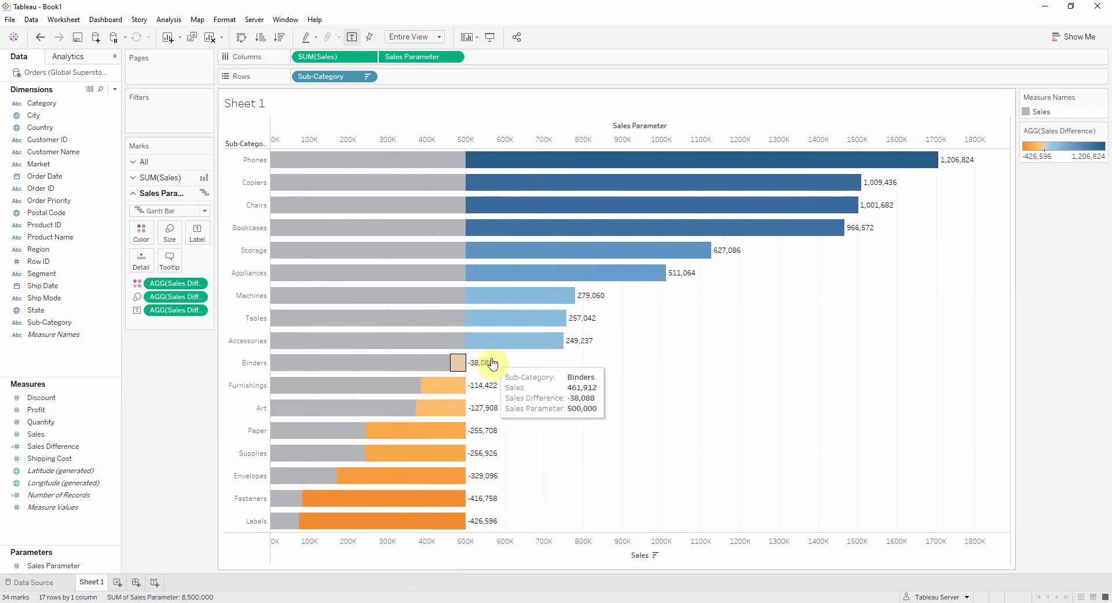
left_click(246, 250)
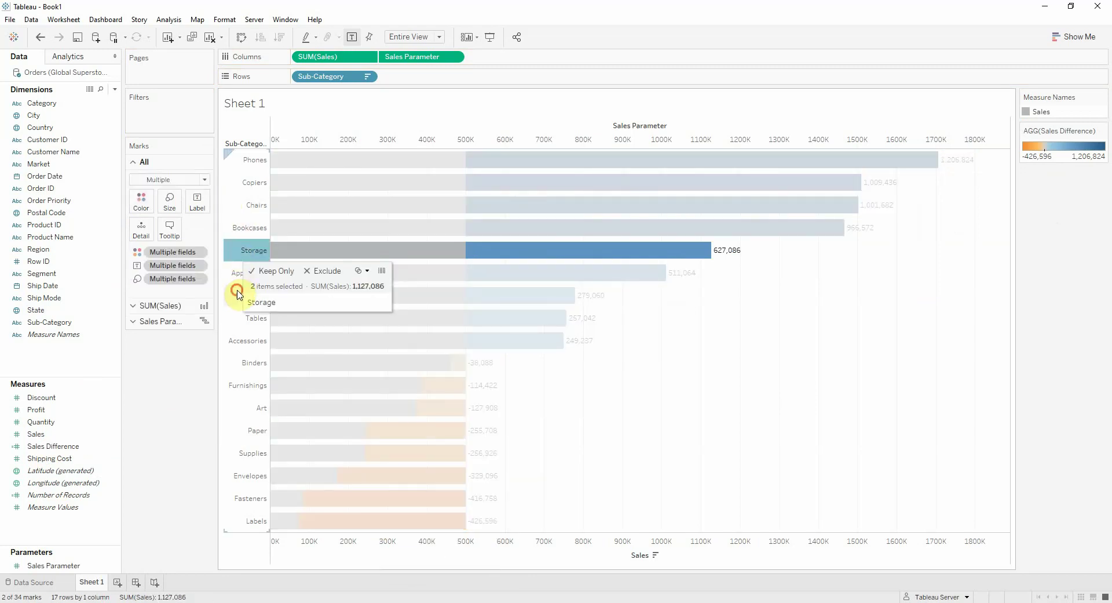
left_click(236, 340)
left_click(561, 372)
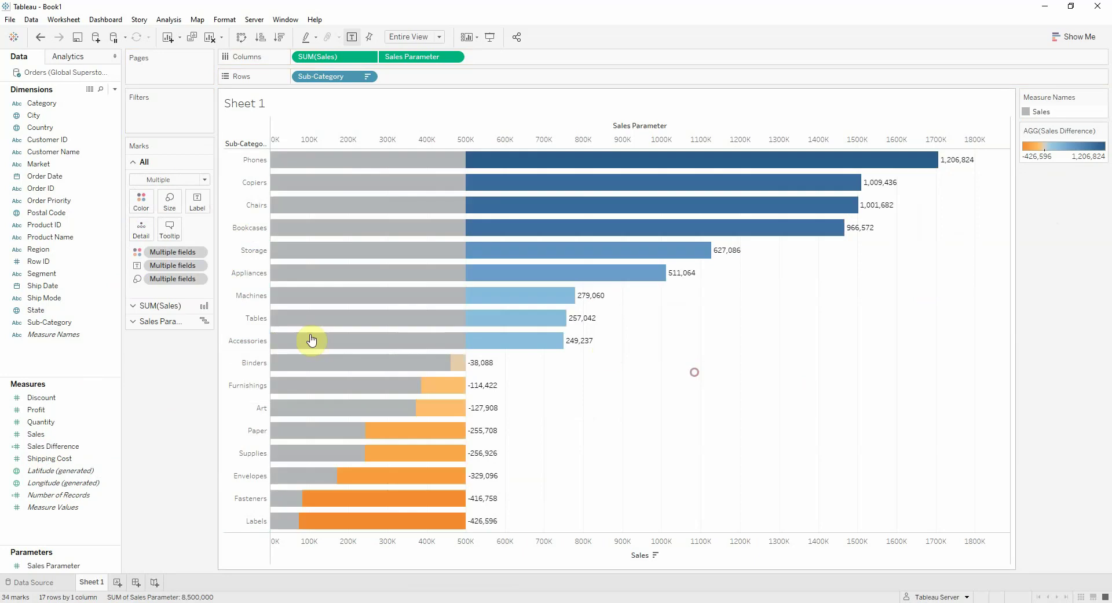
left_click(244, 299)
left_click(645, 337)
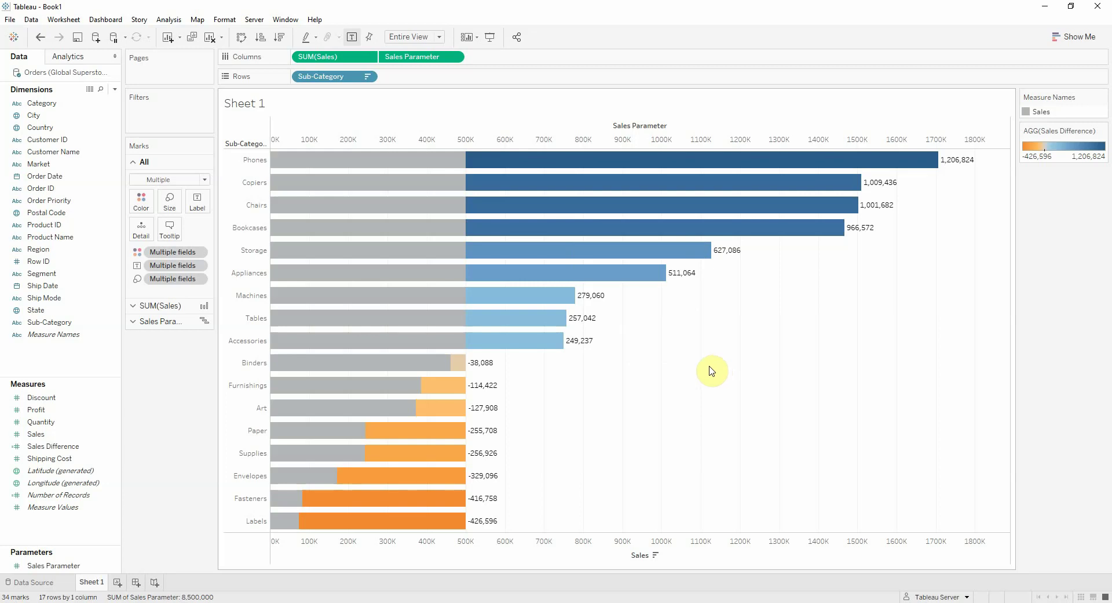
Add a Change Parameter action on Select setting Sales Parameter from SUM(Sales), aggregation None
left_click(72, 22)
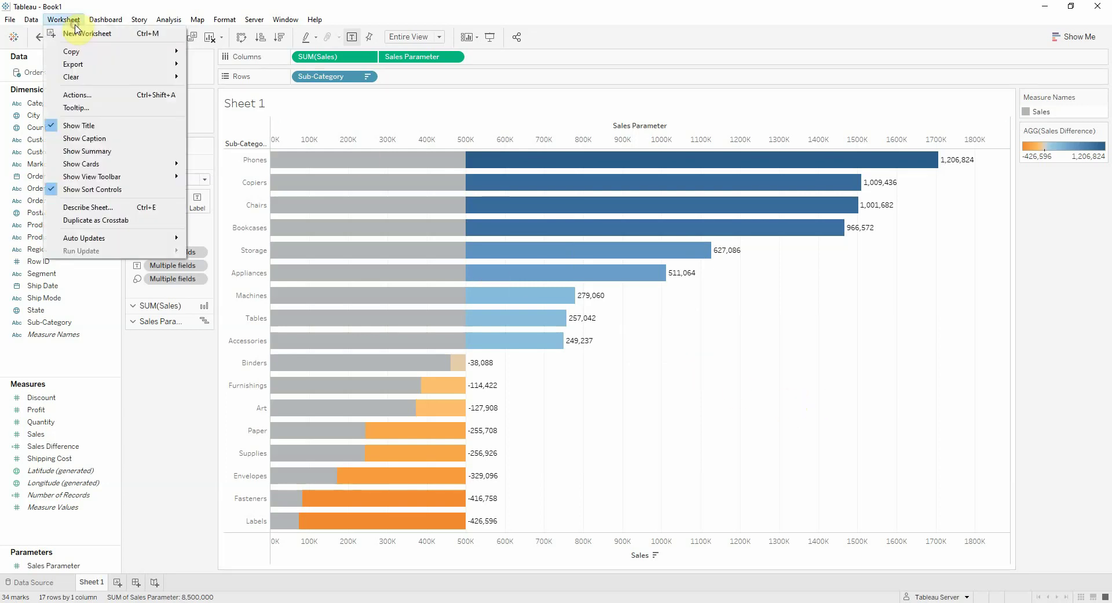
left_click(99, 96)
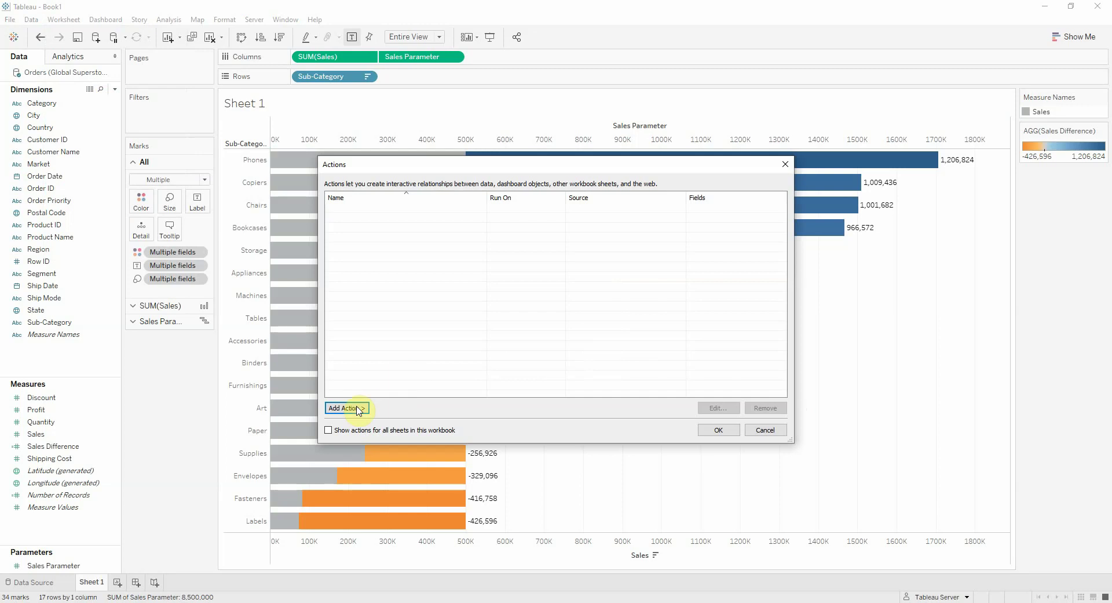
left_click(348, 408)
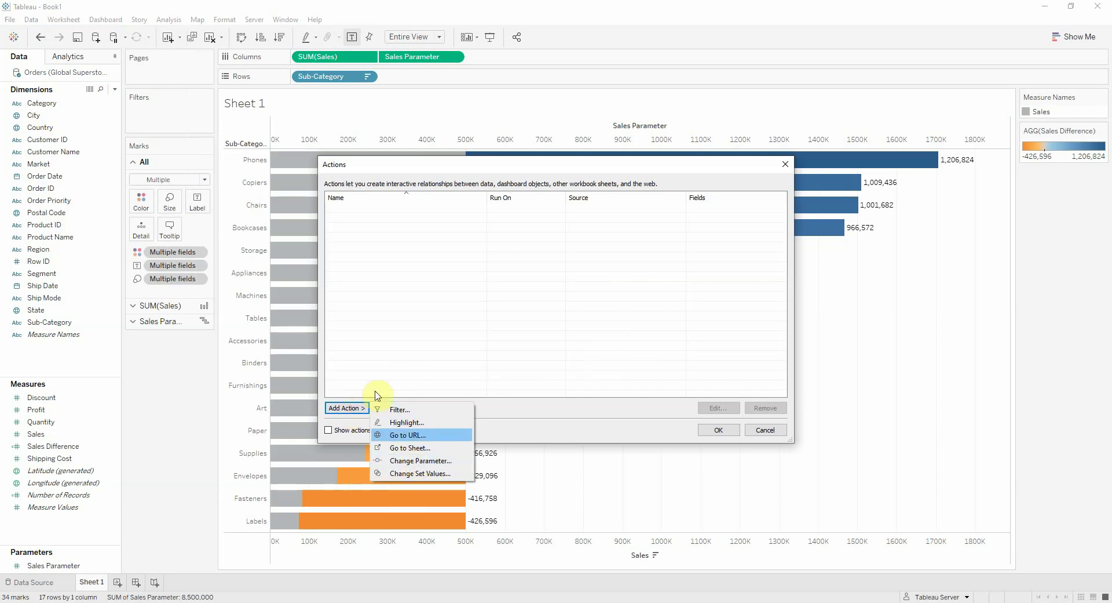
left_click(395, 462)
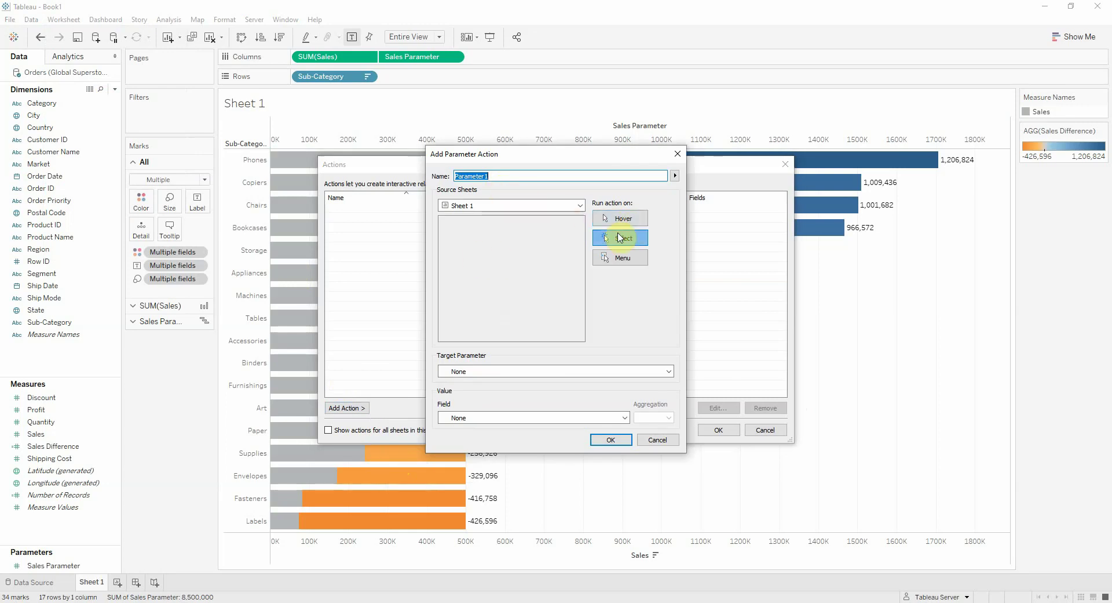
left_click(475, 372)
left_click(464, 394)
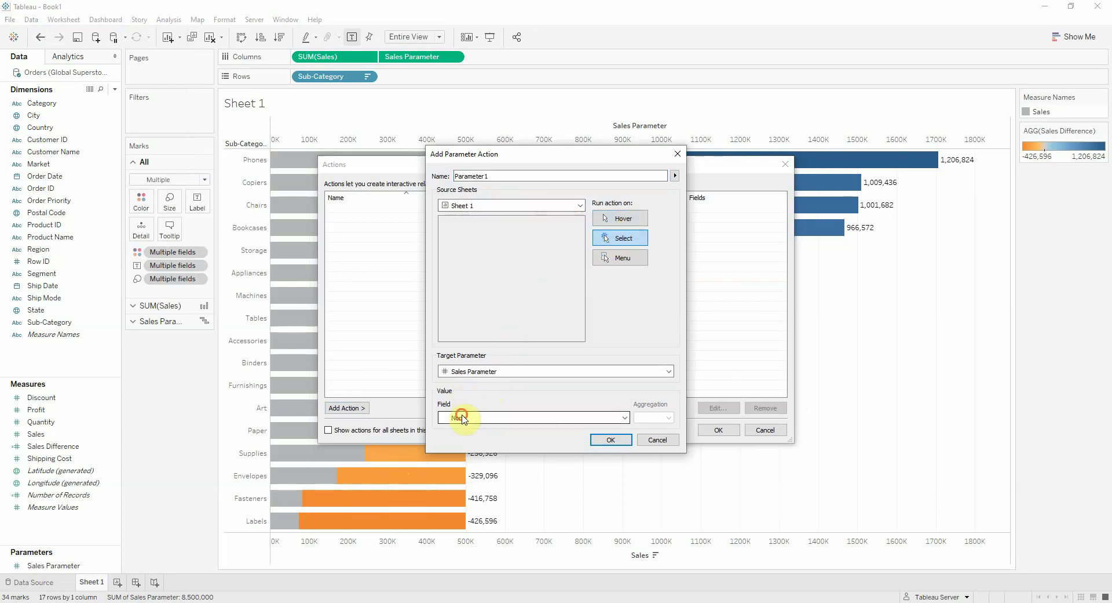
left_click(462, 418)
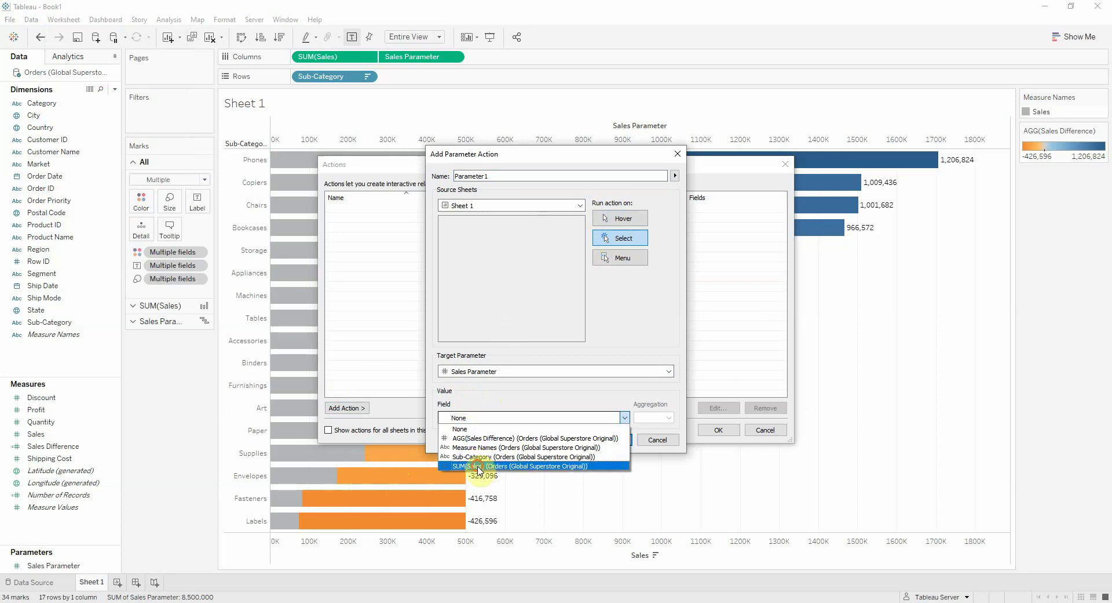
left_click(658, 425)
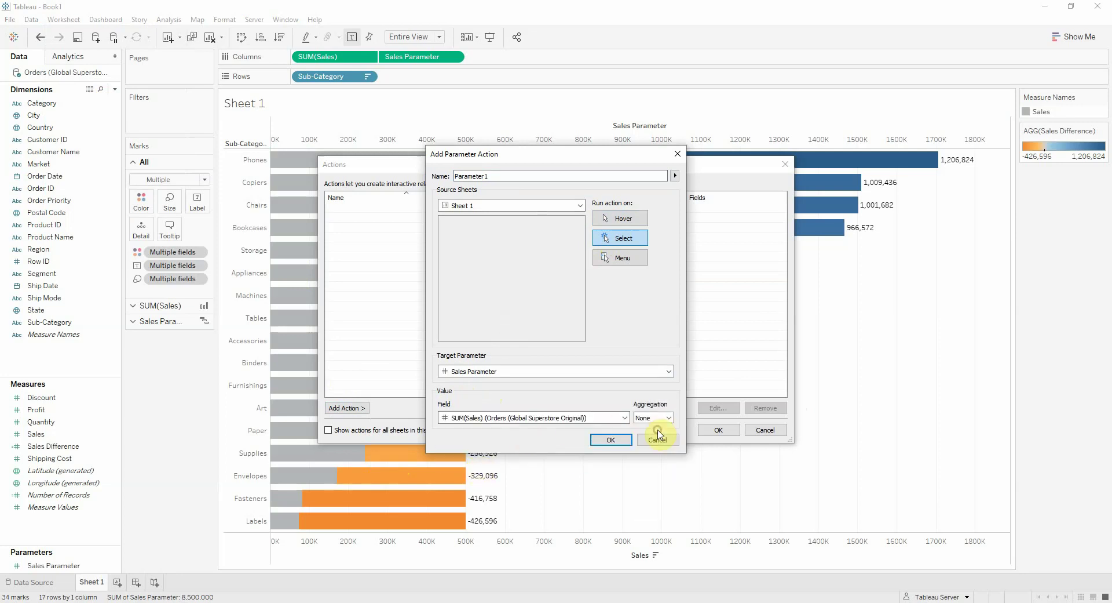
left_click(611, 442)
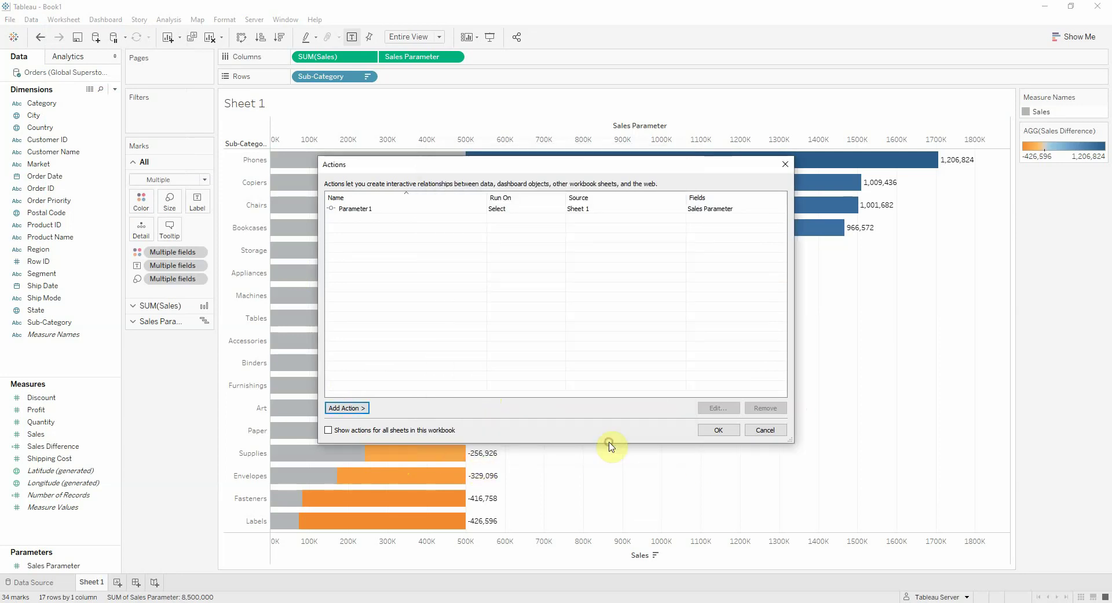
Test the action by clicking Copiers, Accessories, then Art as the baseline
left_click(719, 429)
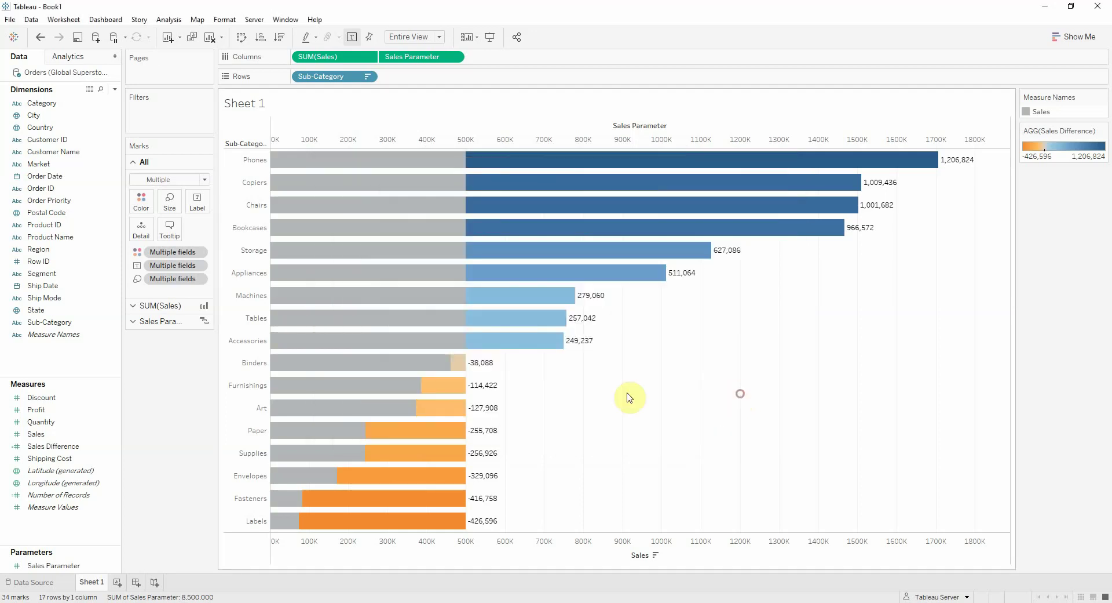
left_click(244, 184)
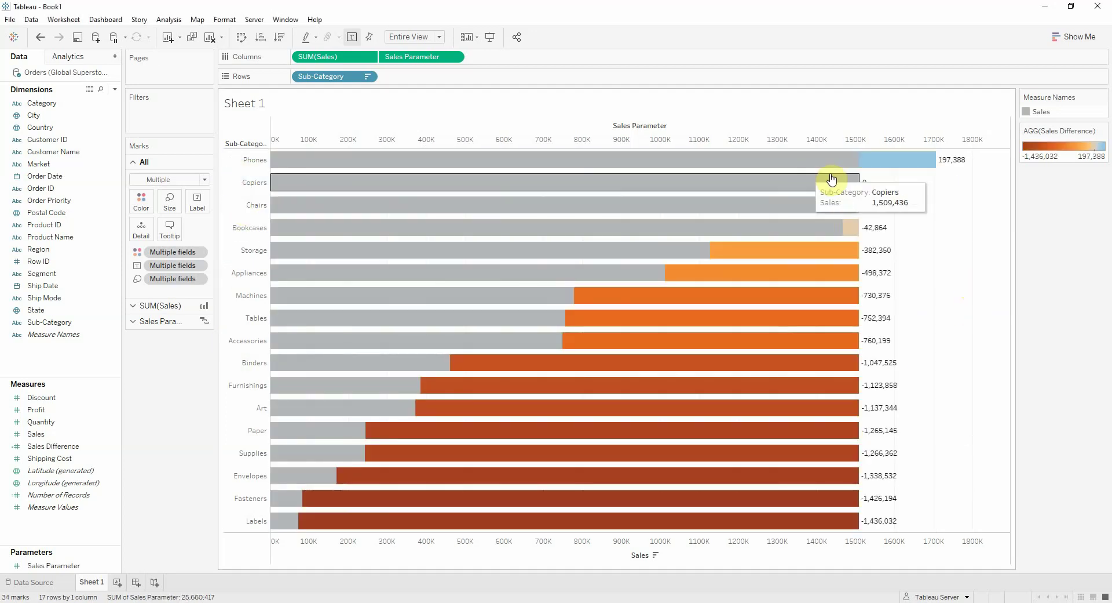
left_click(847, 180)
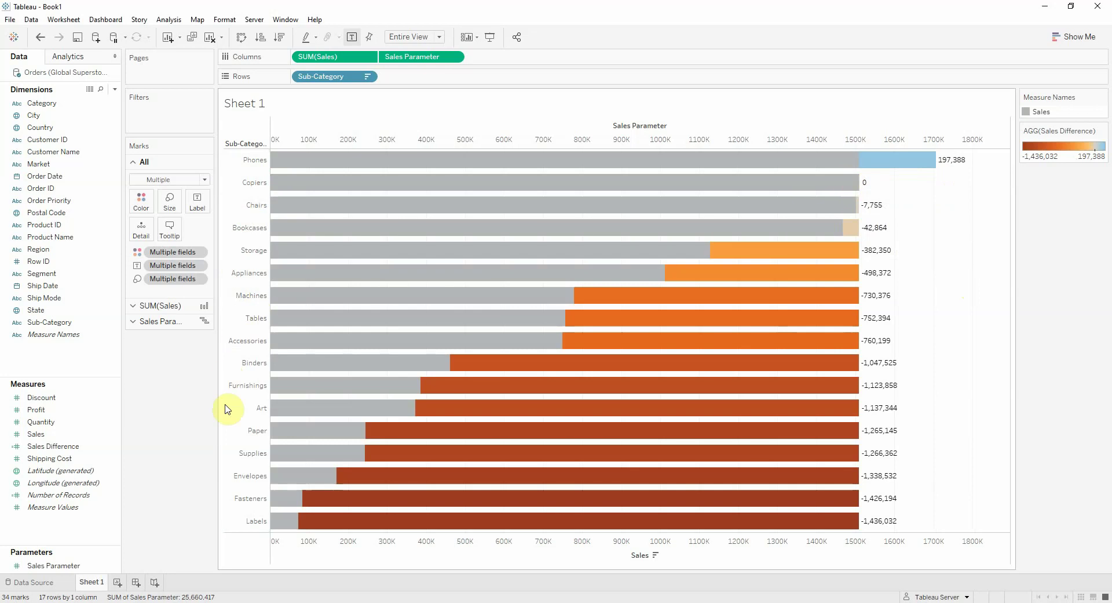
left_click(247, 341)
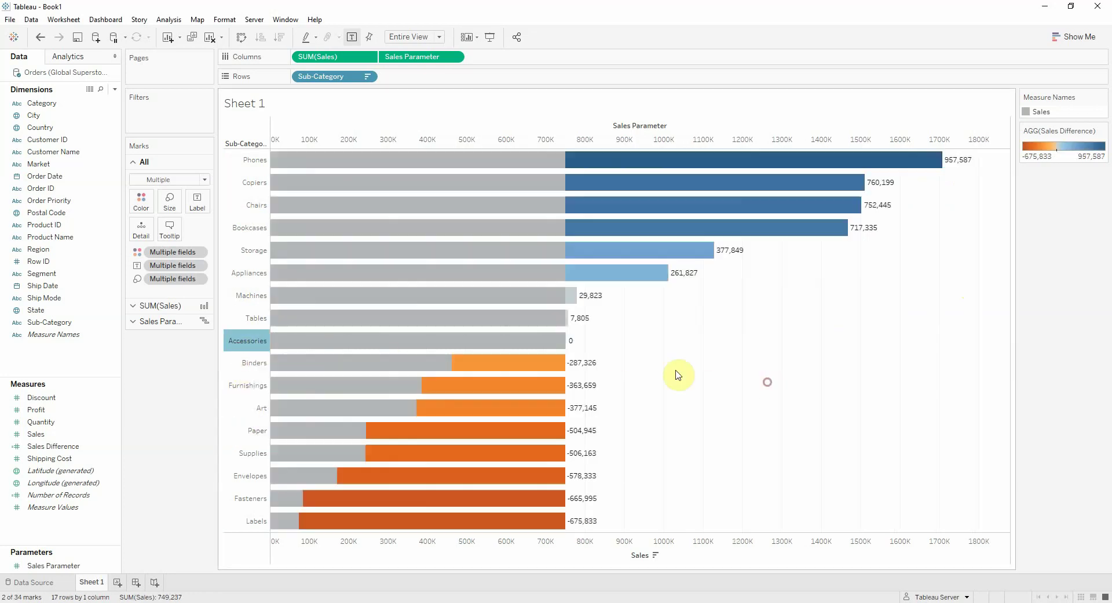
left_click(255, 408)
left_click(788, 441)
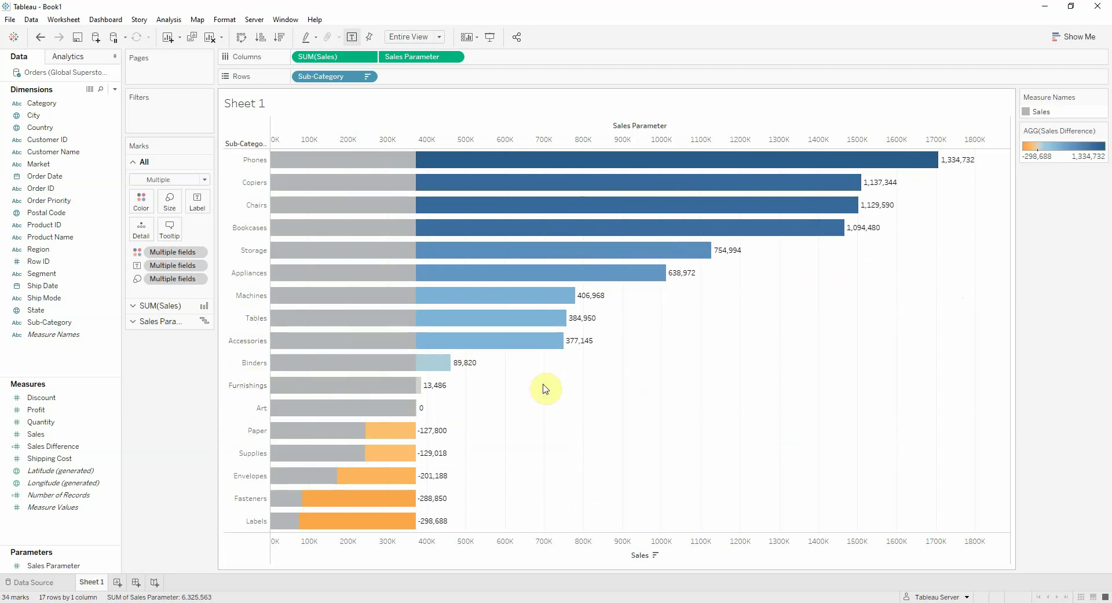
left_click(656, 426)
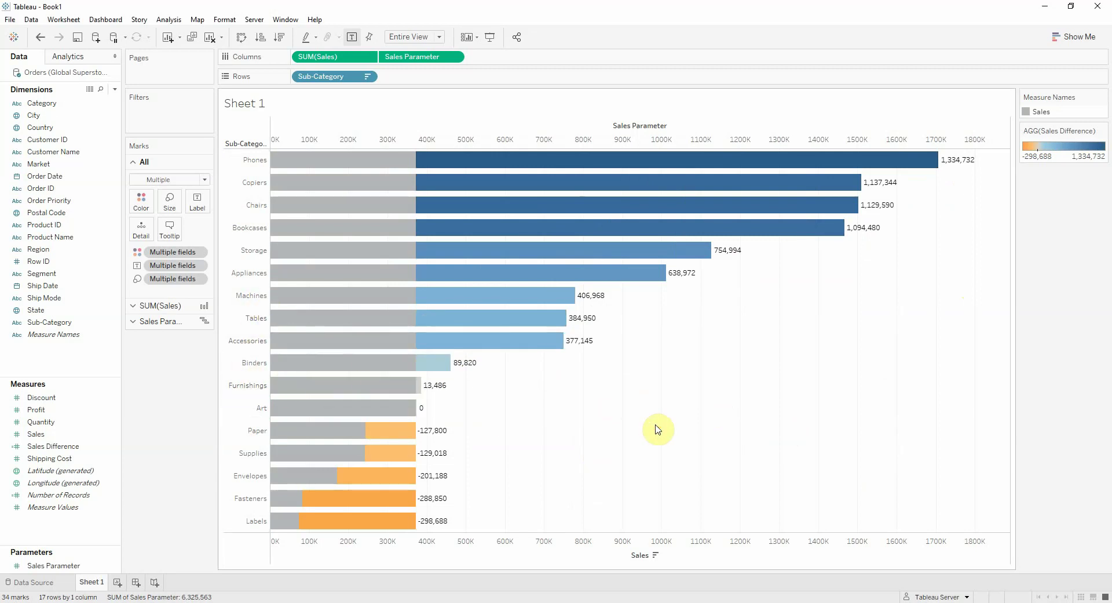